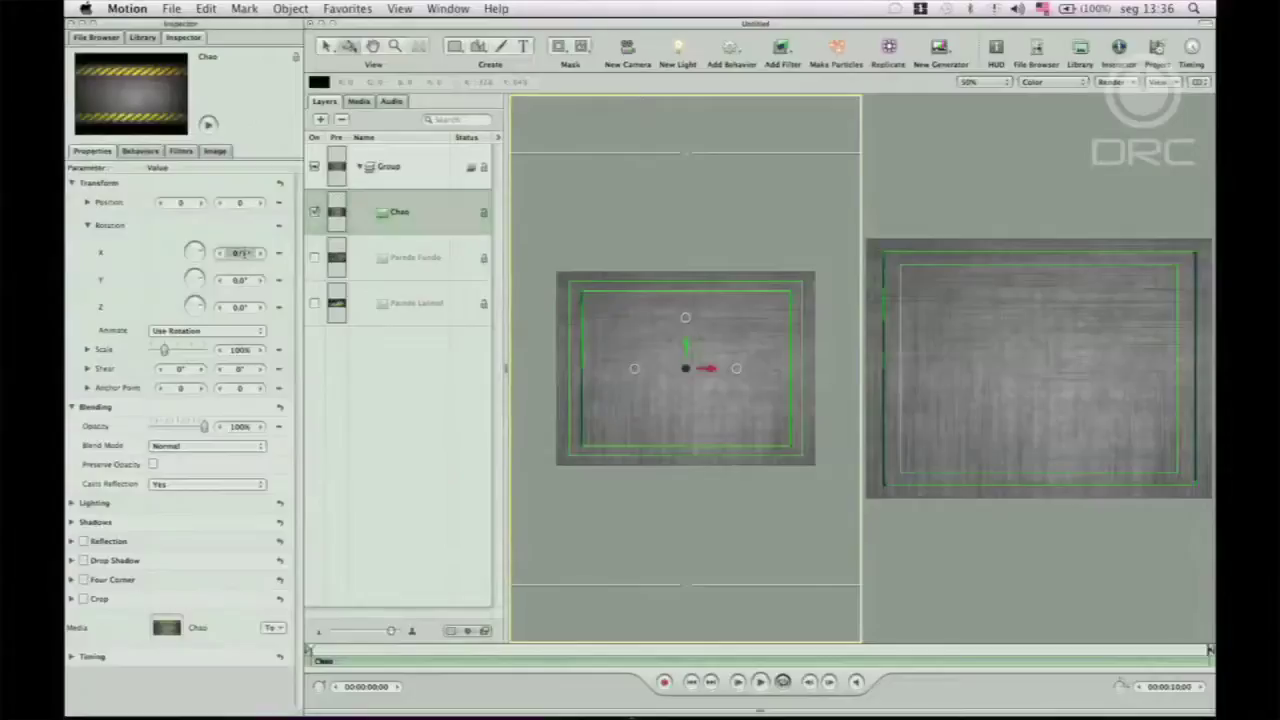
# Step: Set the Chao layer's Z rotation to 90° and lower it to about Y -178 to form the corridor floor
pyautogui.click(246, 306)
pyautogui.write('9')
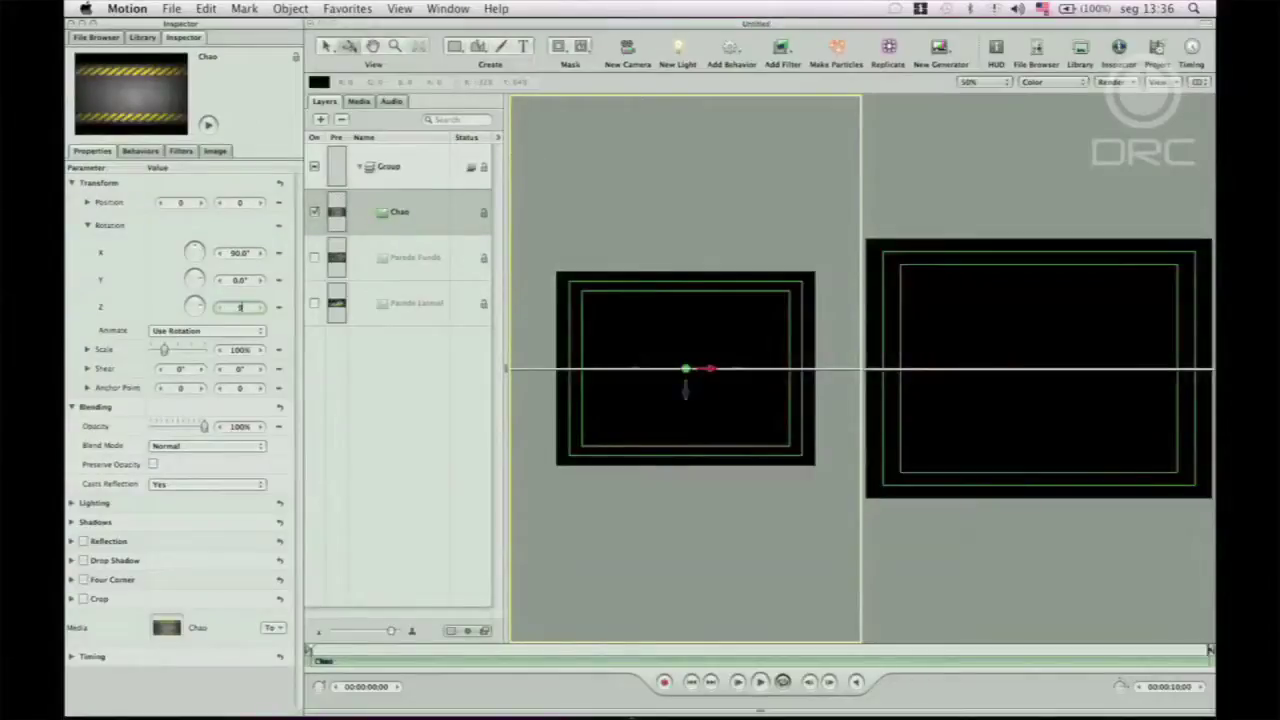
pyautogui.write('0')
pyautogui.press('Return')
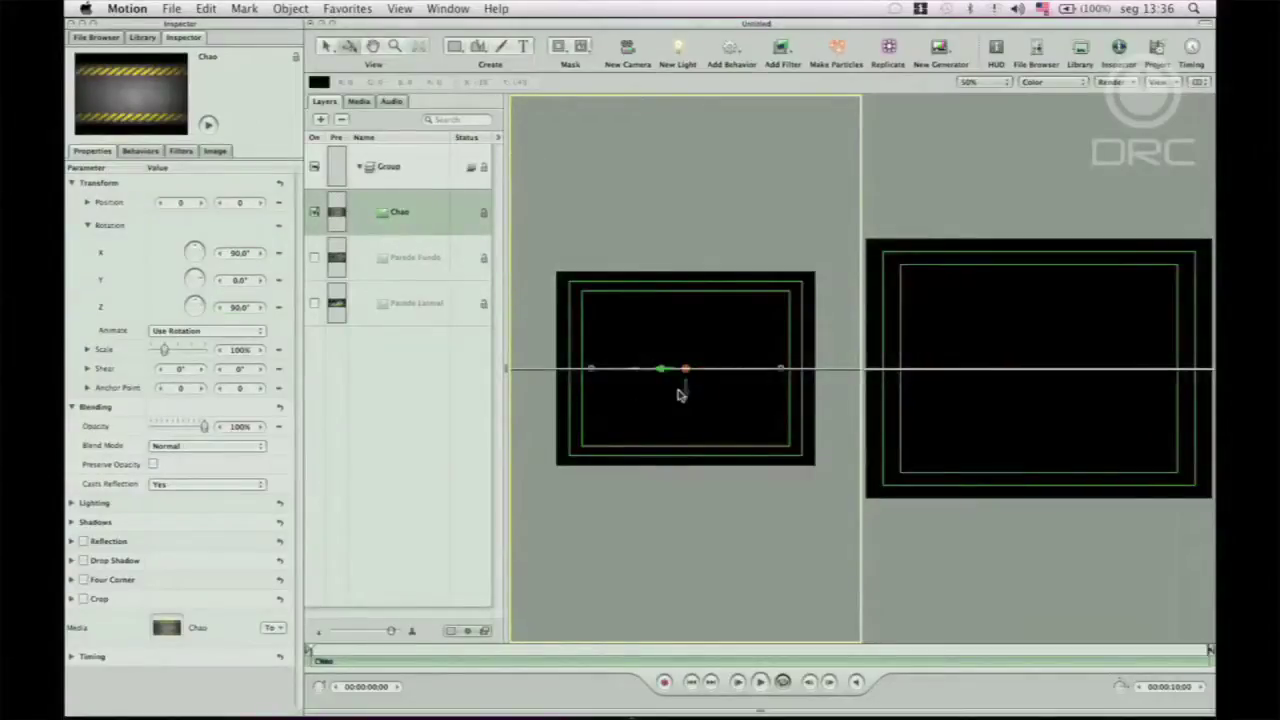
pyautogui.moveTo(685, 392); pyautogui.dragTo(683, 462)
# Step: Duplicate the Chao floor layer and raise the copy to about Y 186 to form the ceiling
pyautogui.press('super+d')
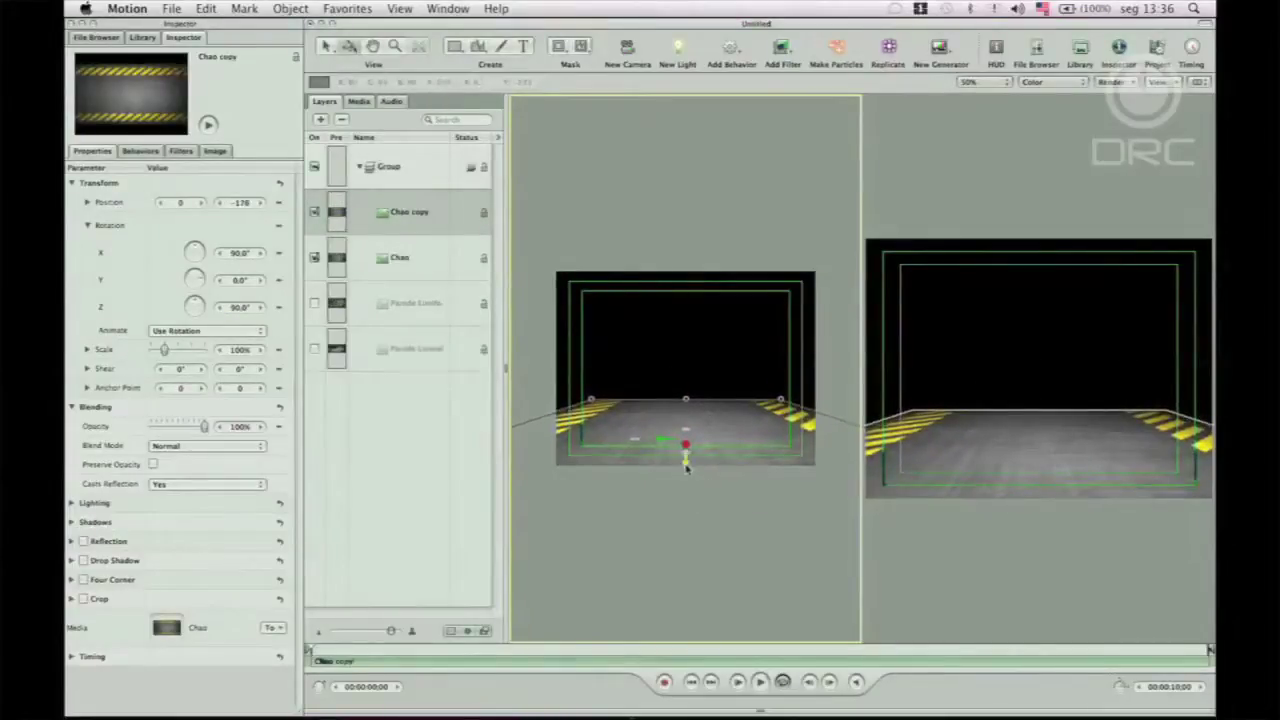
pyautogui.moveTo(687, 466); pyautogui.dragTo(686, 306)
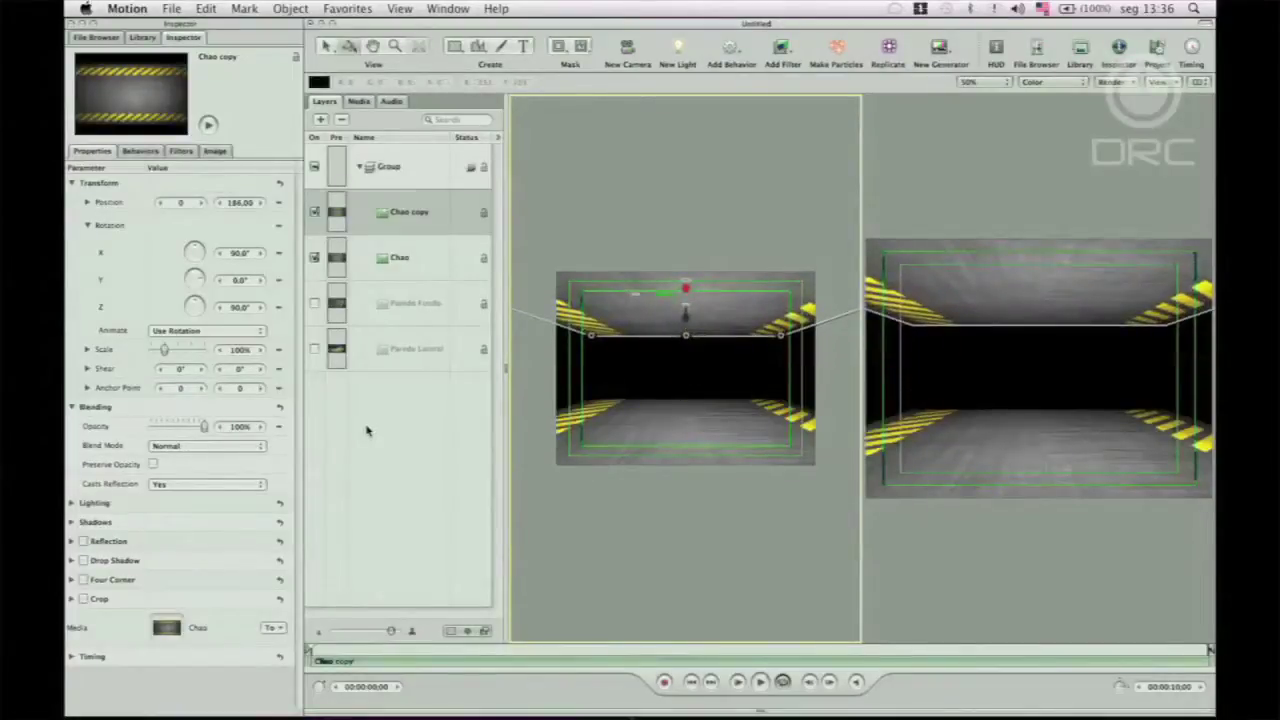
pyautogui.click(366, 431)
# Step: Show the Parede Lateral layer, rotate it 90° around Y, and place it and a duplicate as the corridor's two side walls
pyautogui.click(314, 349)
pyautogui.click(386, 352)
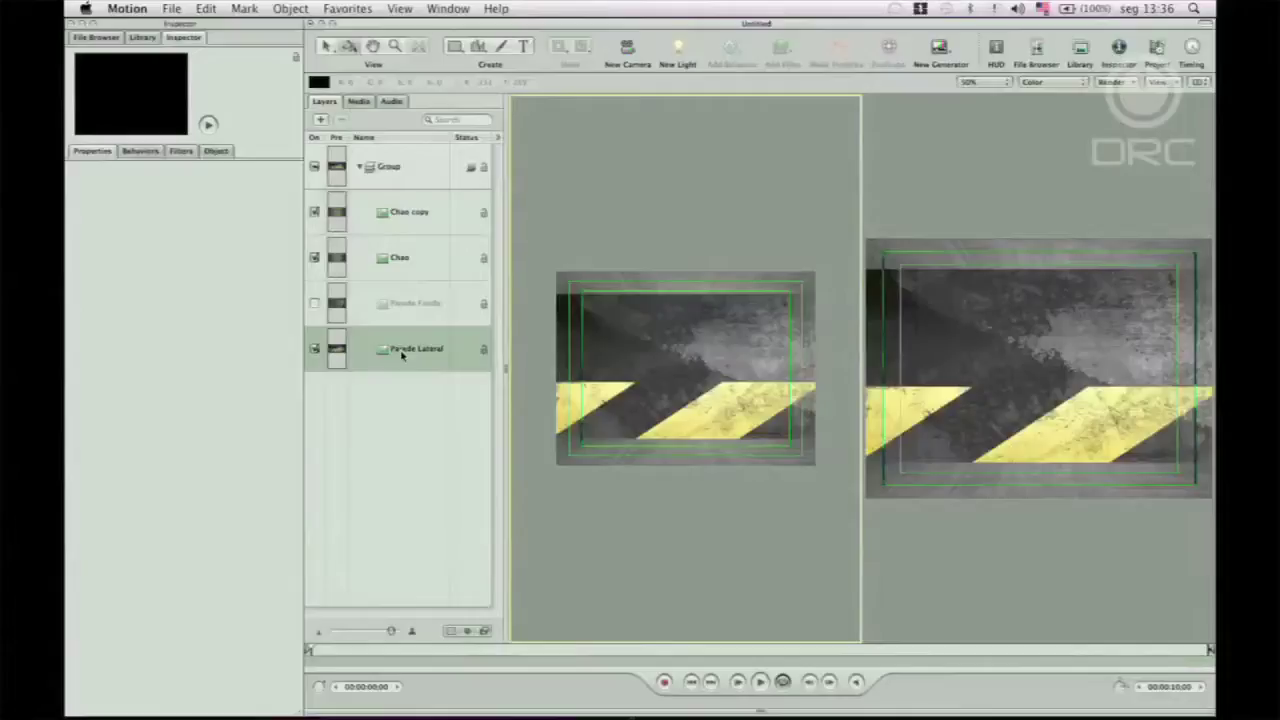
pyautogui.click(233, 281)
pyautogui.write('90')
pyautogui.press('Return')
pyautogui.moveTo(714, 375); pyautogui.dragTo(828, 390)
pyautogui.press('super+d')
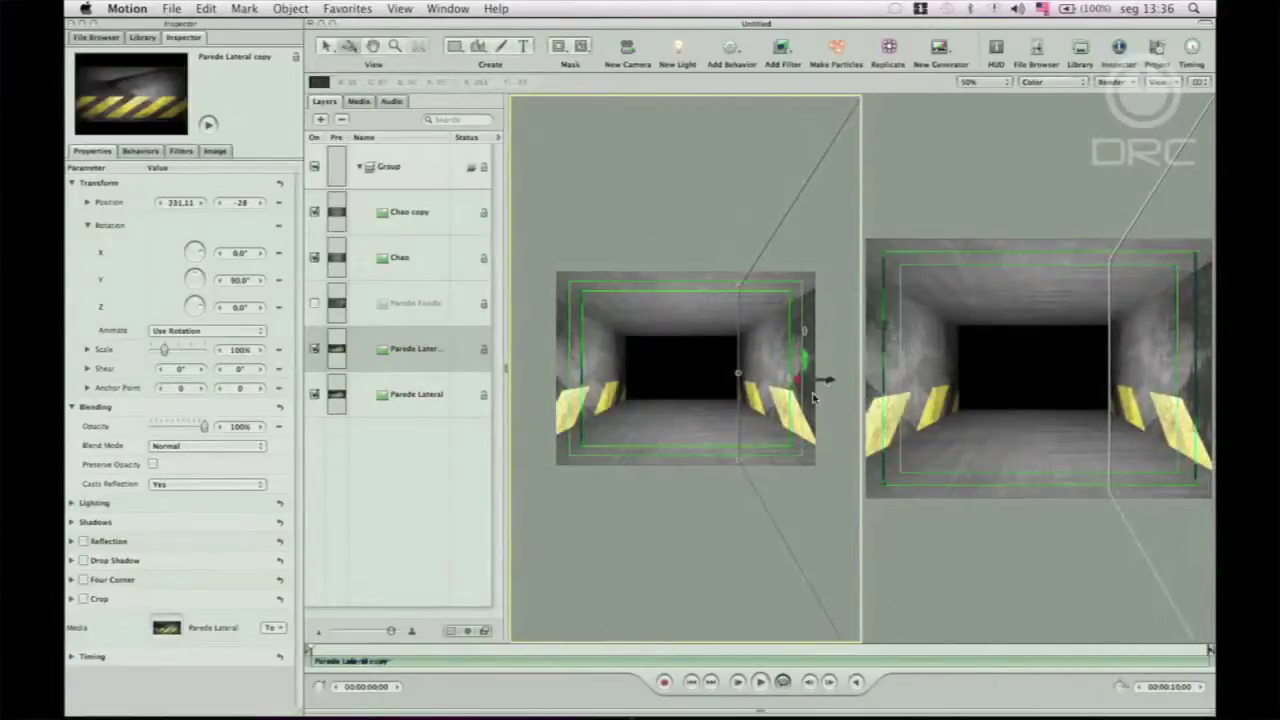
# Step: Add a new camera to the scene and switch the working viewport to the Front view
pyautogui.click(628, 50)
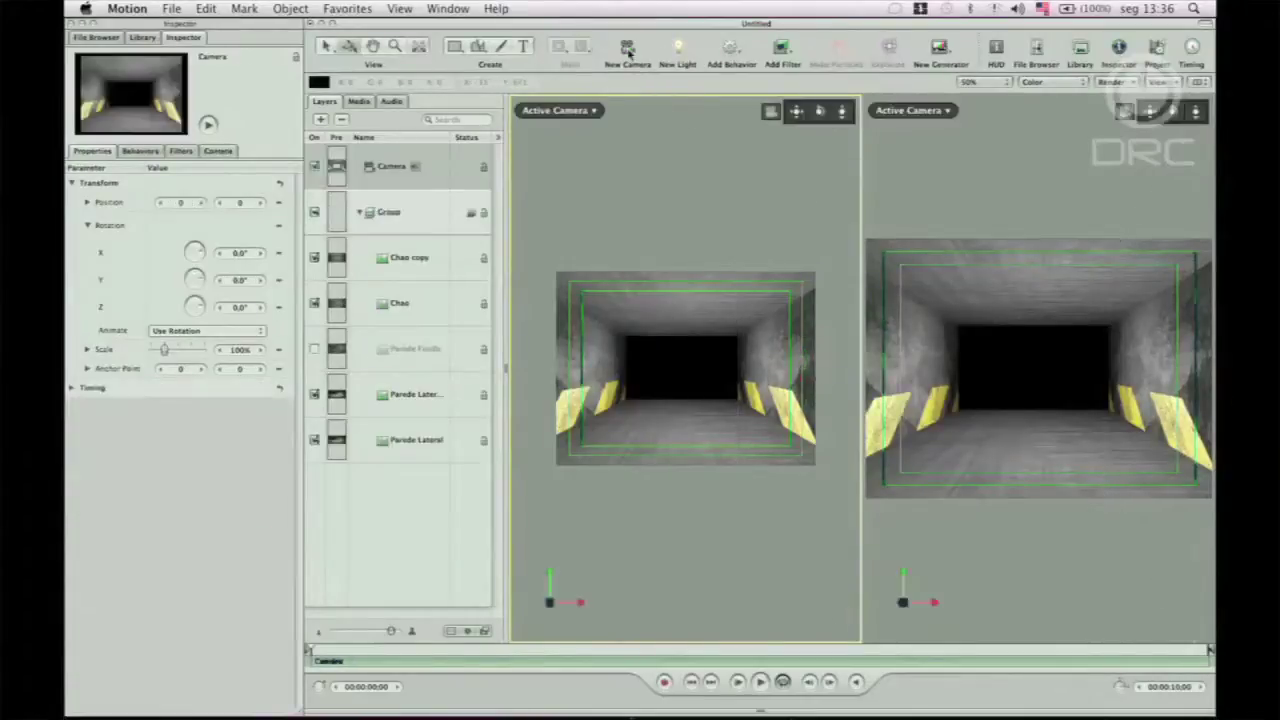
pyautogui.click(580, 111)
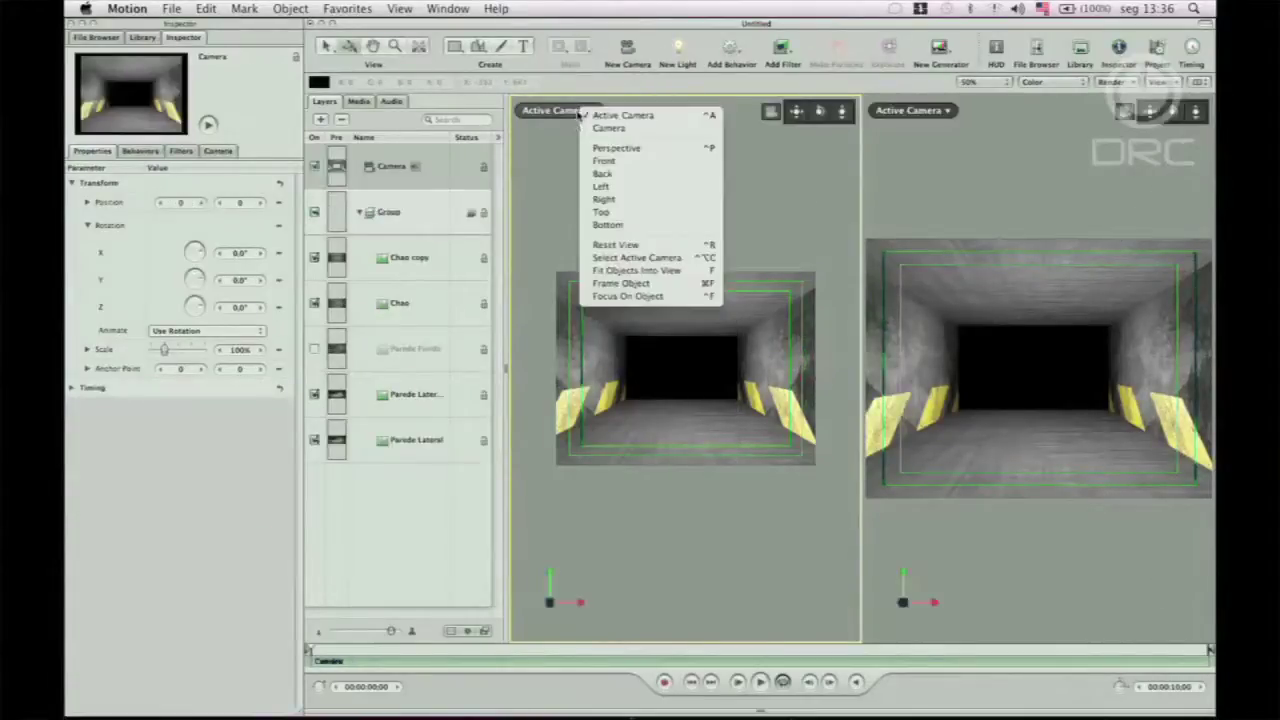
pyautogui.click(603, 160)
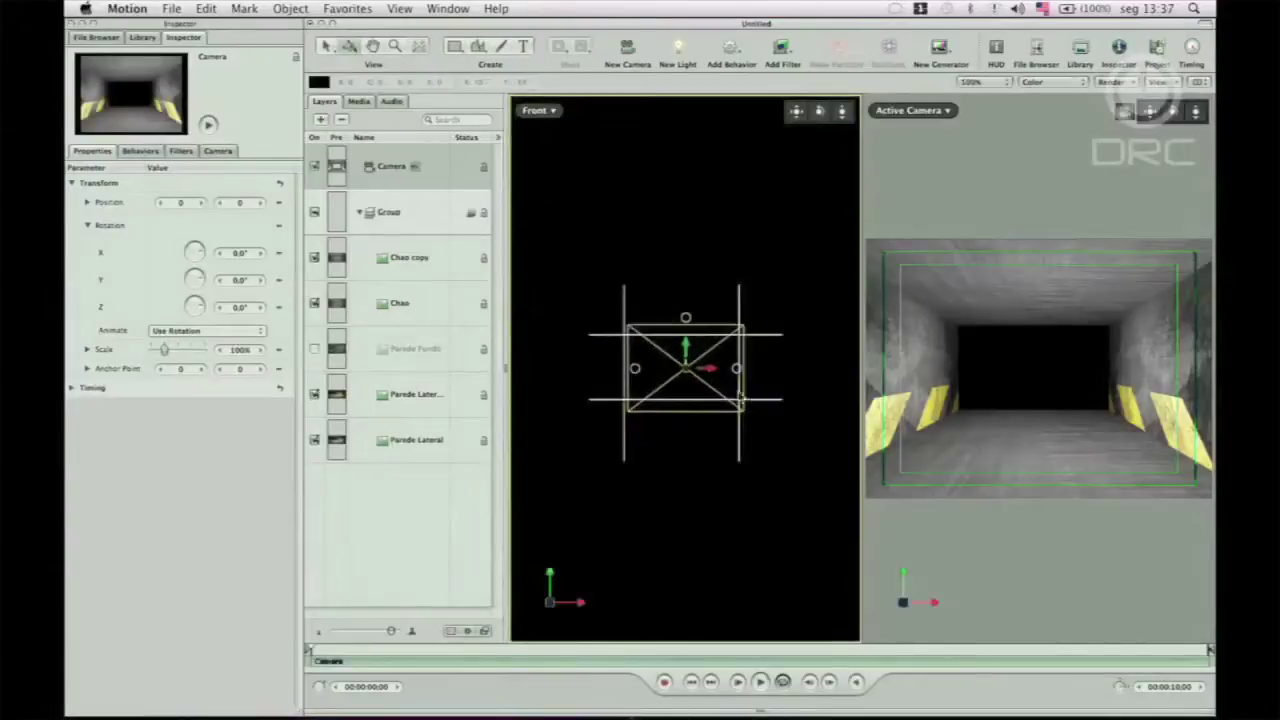
# Step: Move the two side walls outward, the duplicate to about X 495 and the original to about X -546
pyautogui.click(741, 443)
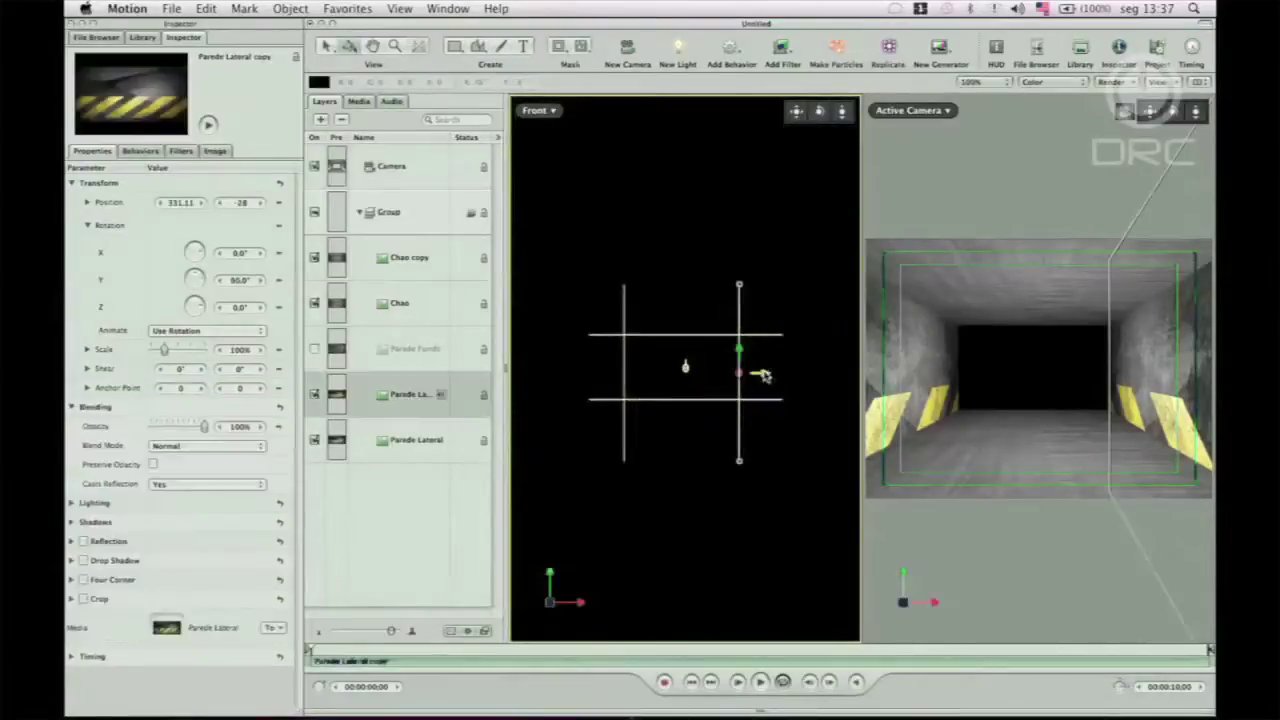
pyautogui.moveTo(762, 375); pyautogui.dragTo(789, 377)
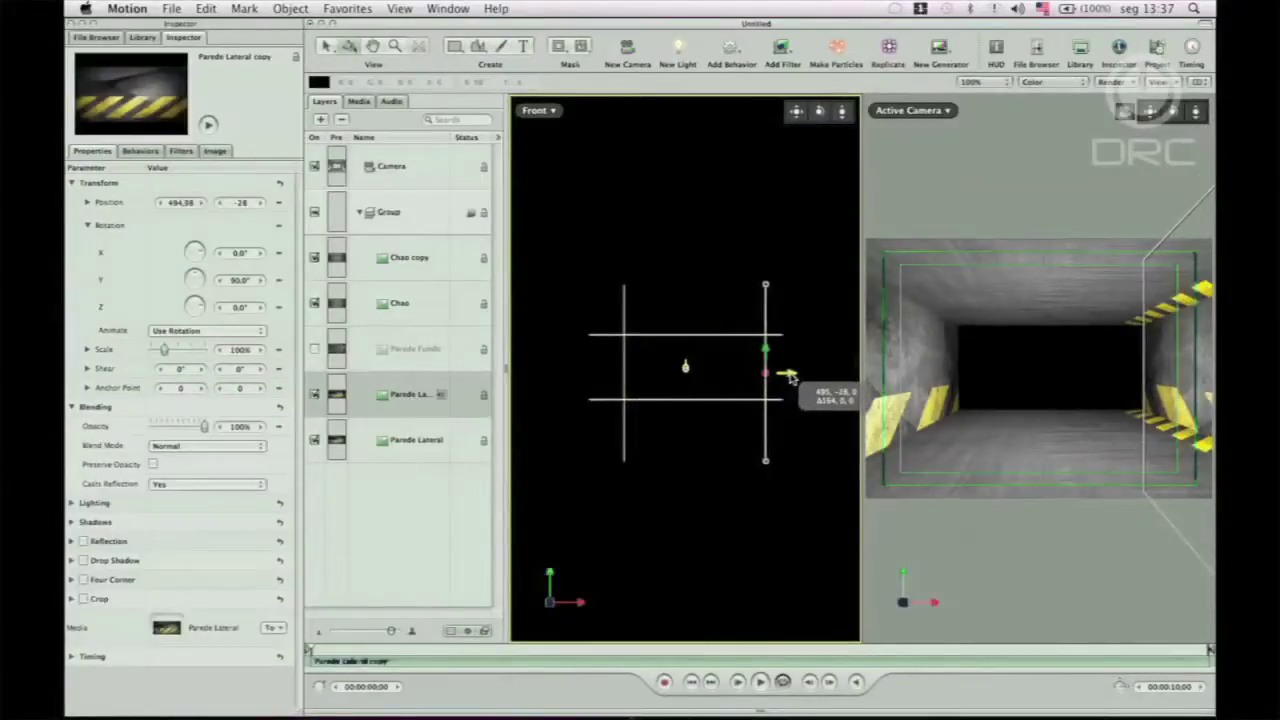
pyautogui.click(625, 375)
pyautogui.moveTo(647, 376); pyautogui.dragTo(619, 375)
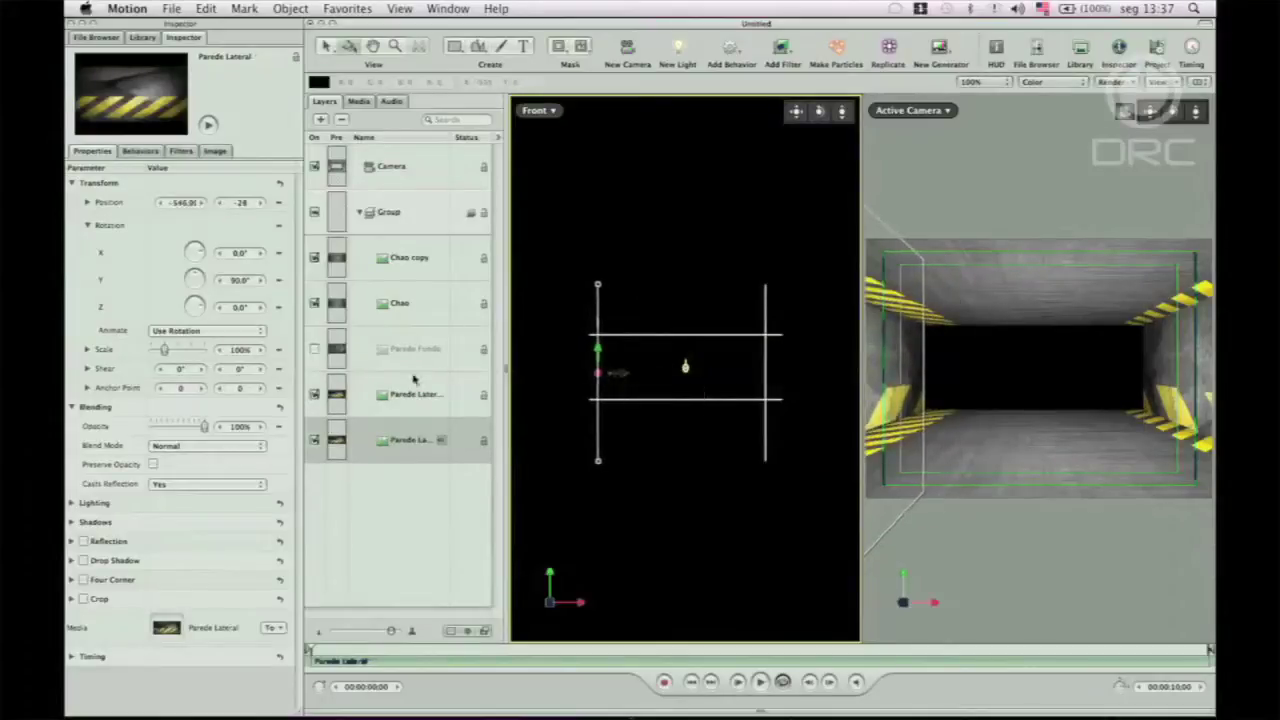
# Step: Show the Parede Fundo brick wall and, in the Top view, move it back to the far end of the corridor
pyautogui.click(376, 483)
pyautogui.click(398, 350)
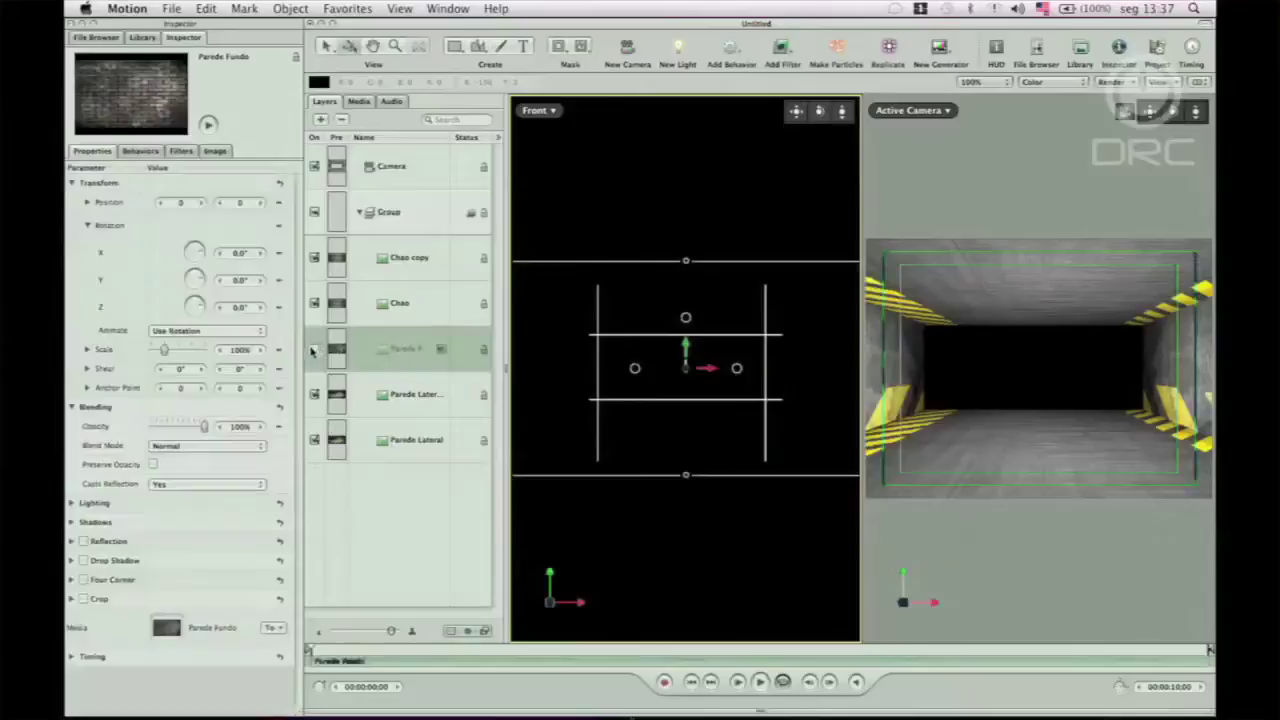
pyautogui.click(315, 350)
pyautogui.click(538, 110)
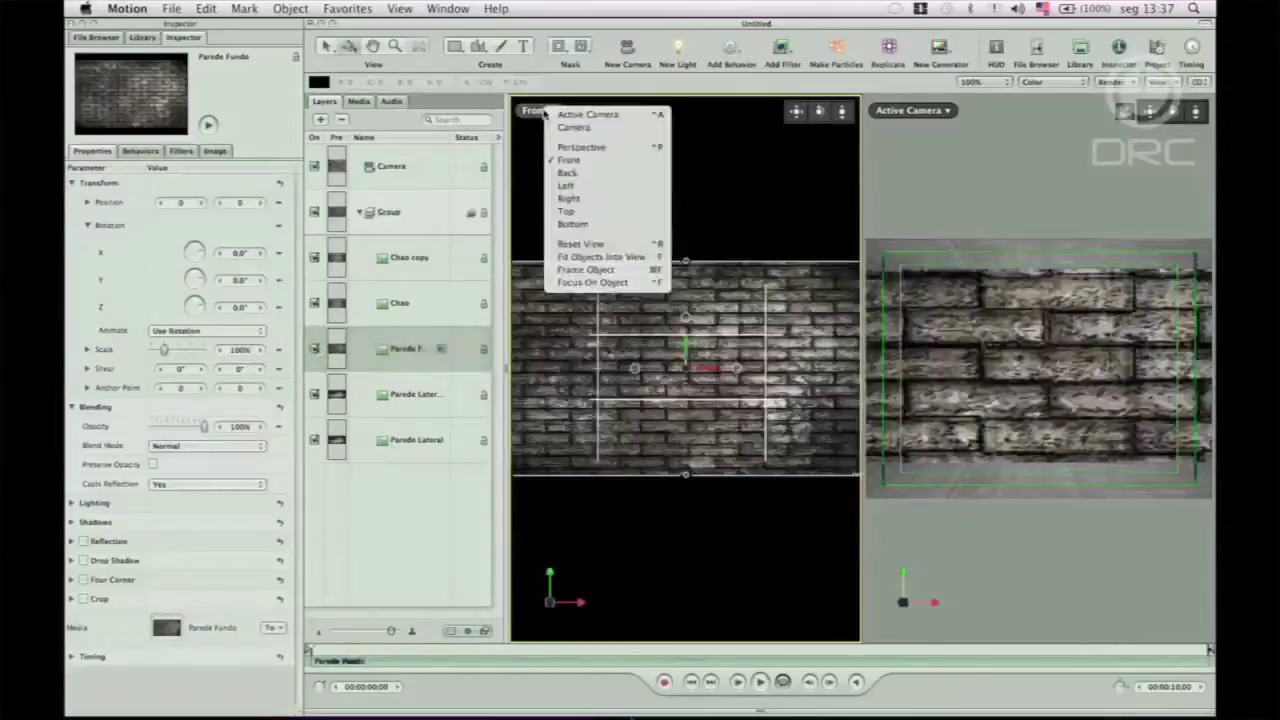
pyautogui.click(566, 211)
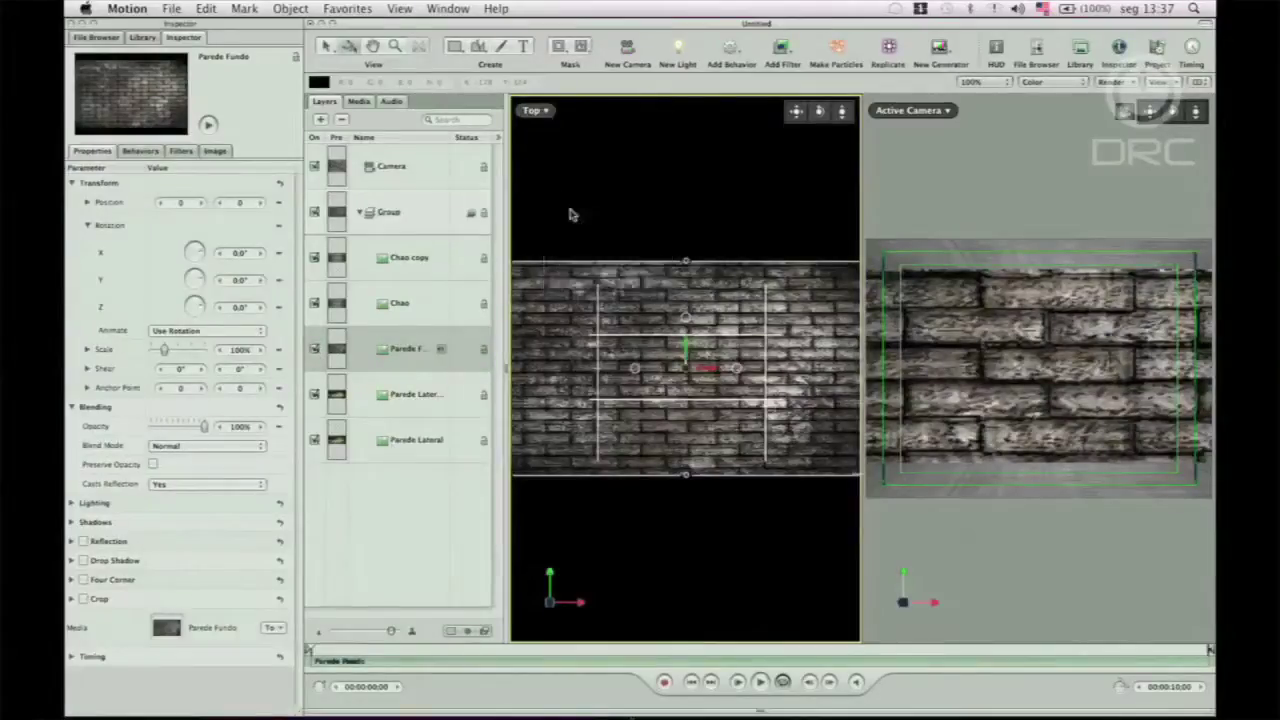
pyautogui.moveTo(686, 392); pyautogui.dragTo(682, 202)
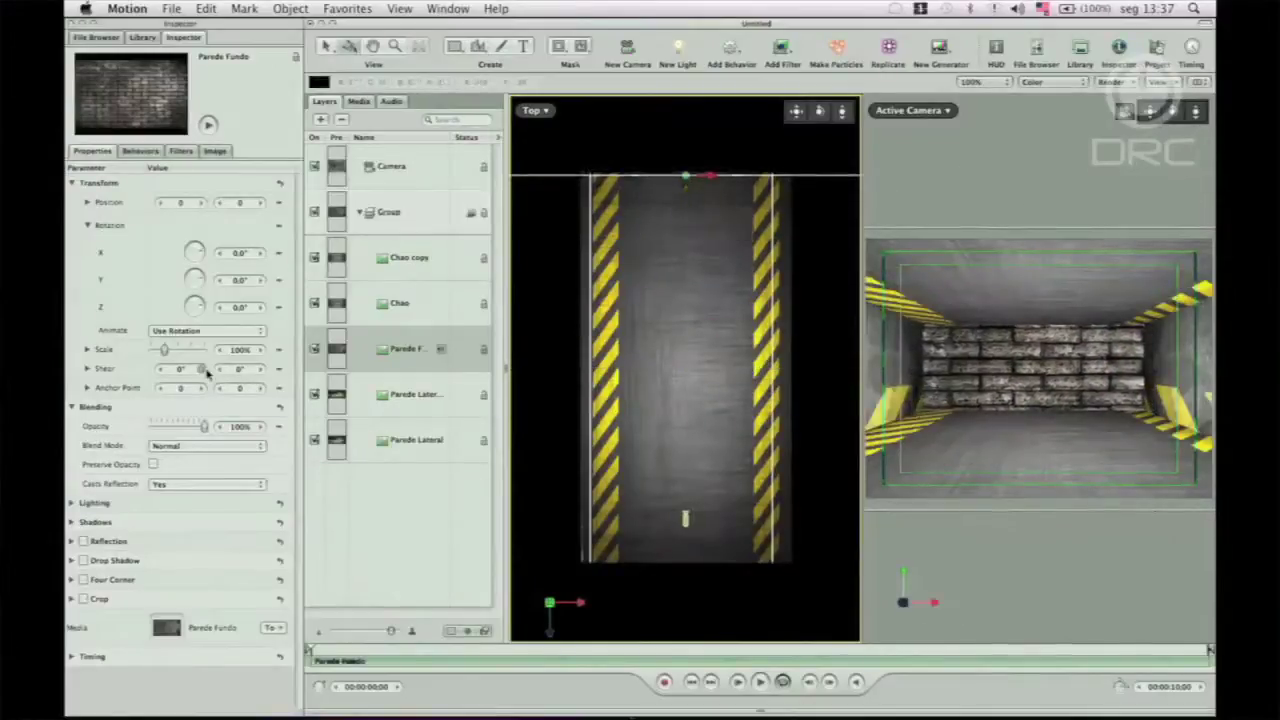
# Step: Scale the Parede Fundo back wall to 70%
pyautogui.doubleClick(240, 351)
pyautogui.write('70')
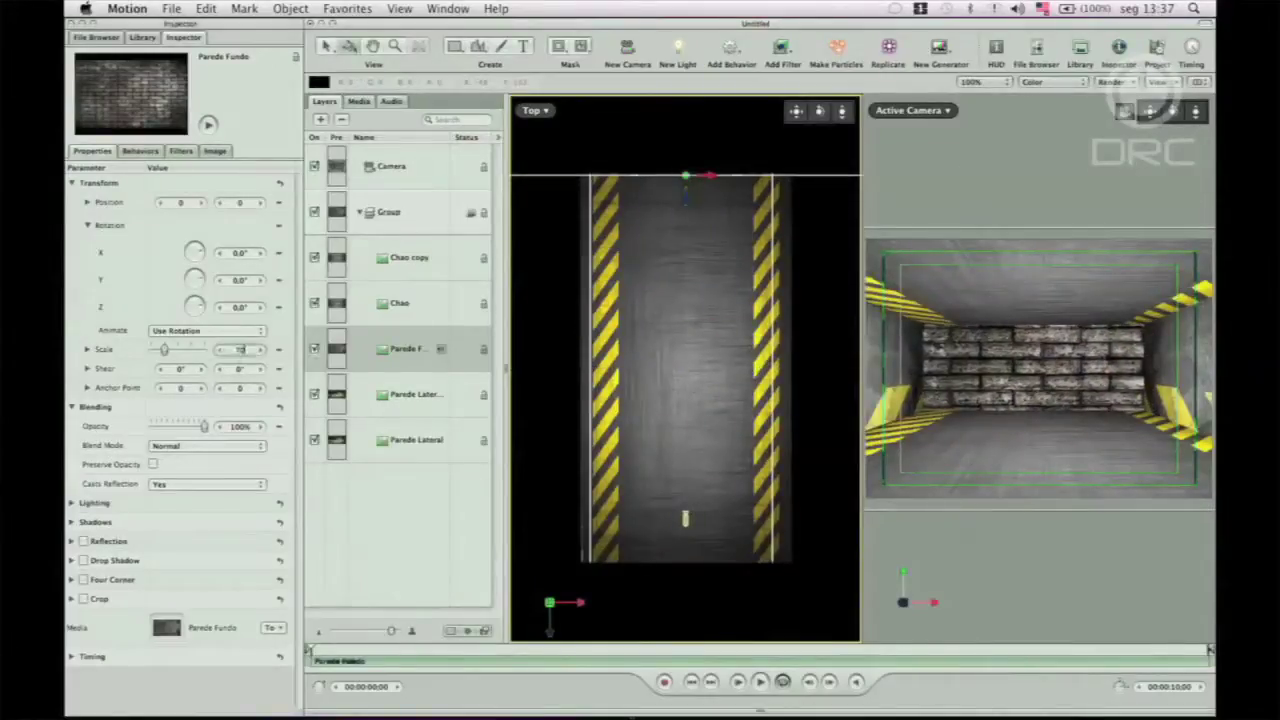
pyautogui.press('Return')
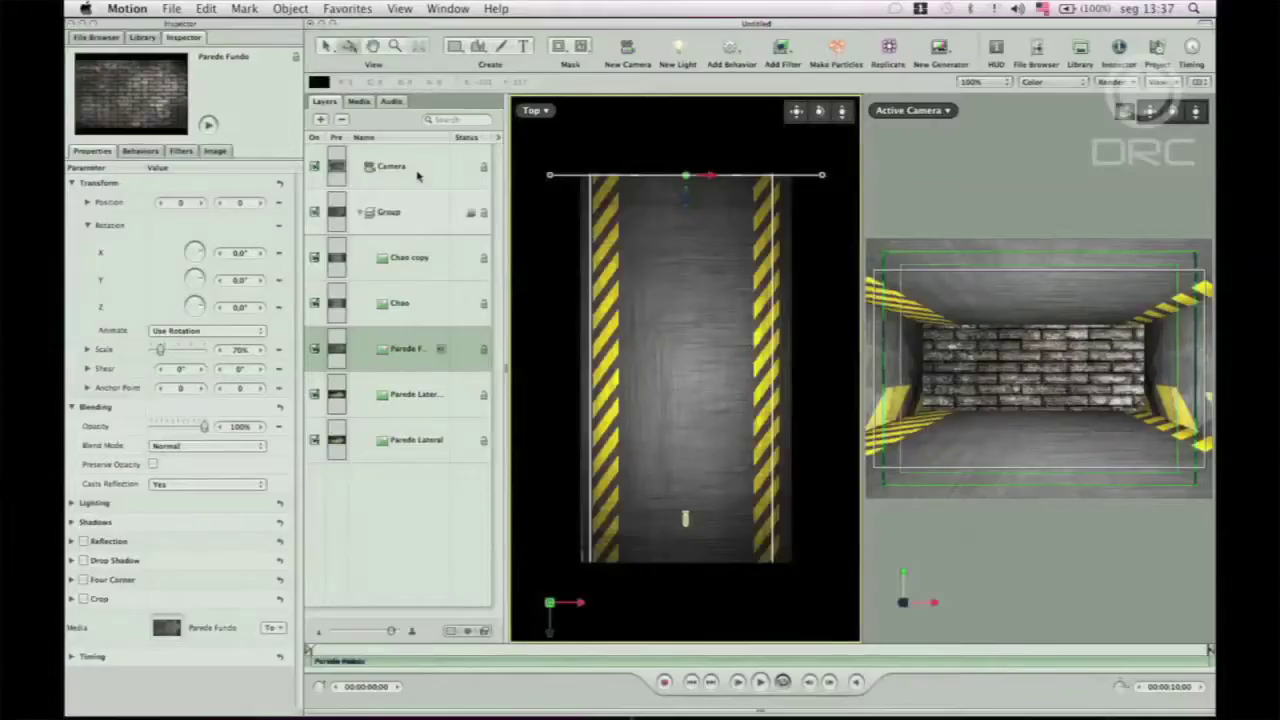
# Step: Set the camera's Angle Of View to 120°
pyautogui.click(418, 176)
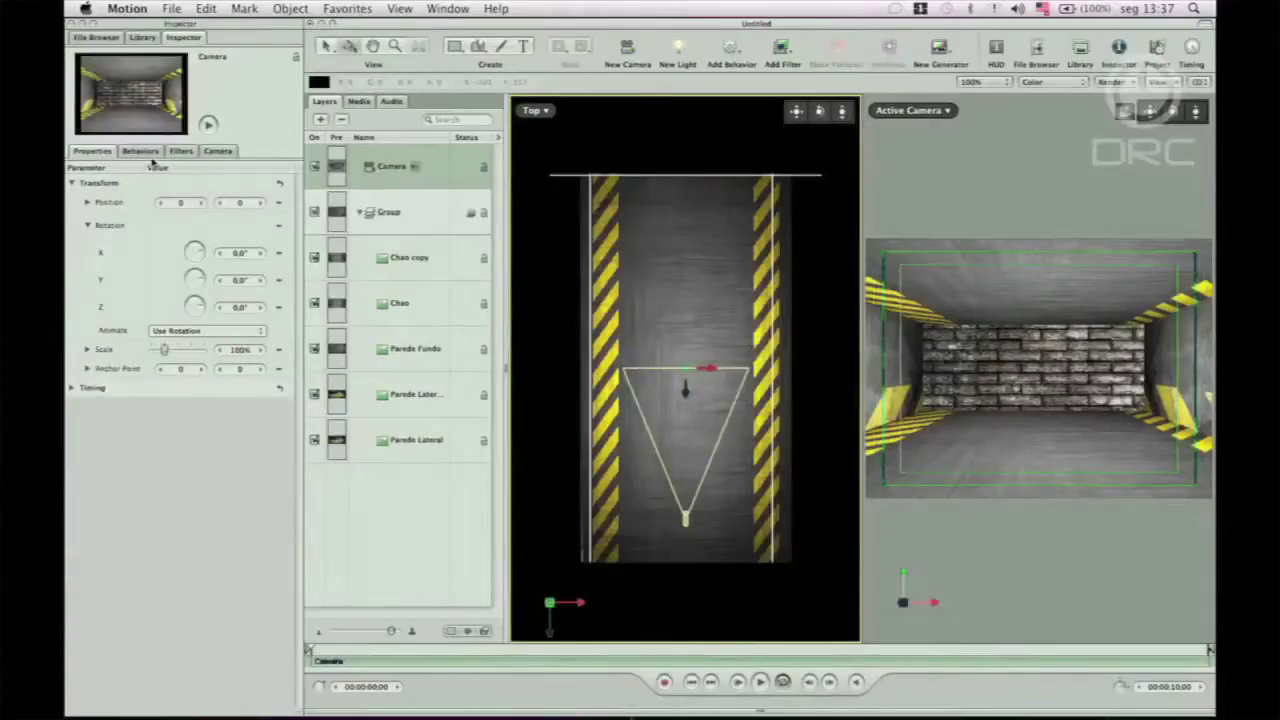
pyautogui.click(218, 151)
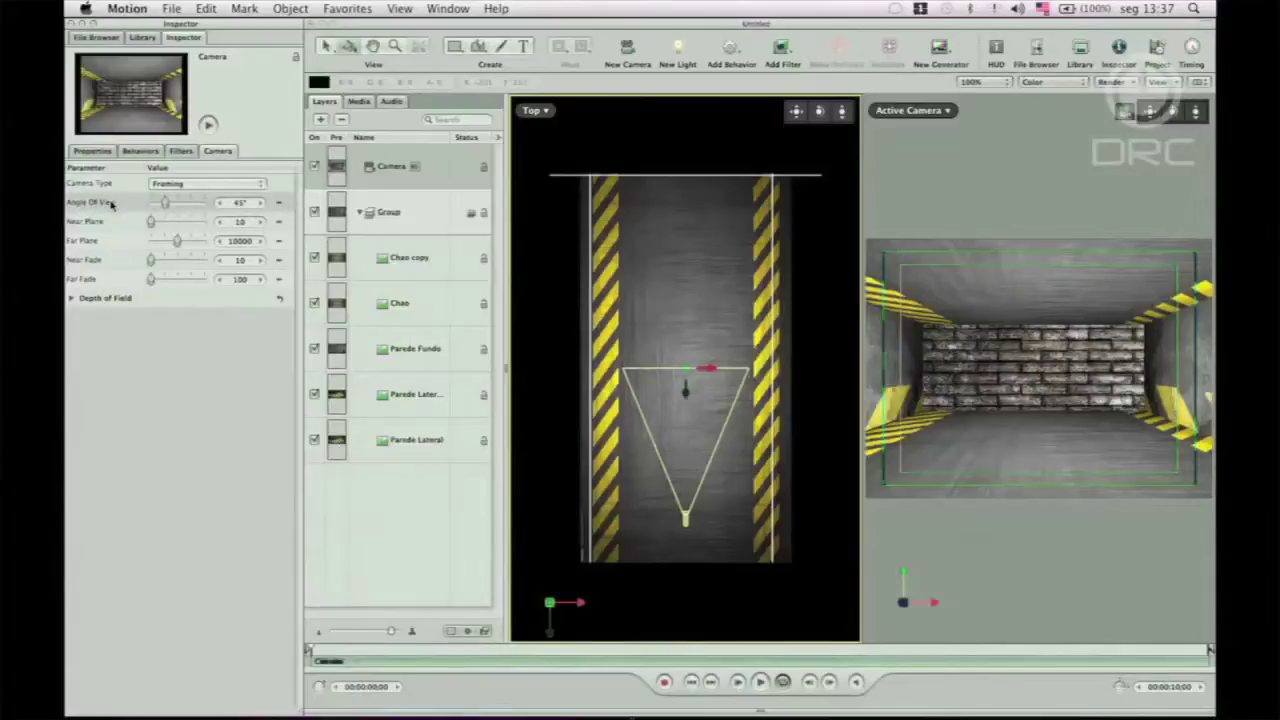
pyautogui.moveTo(168, 204); pyautogui.dragTo(192, 210)
pyautogui.click(239, 203)
pyautogui.write('120')
pyautogui.press('Return')
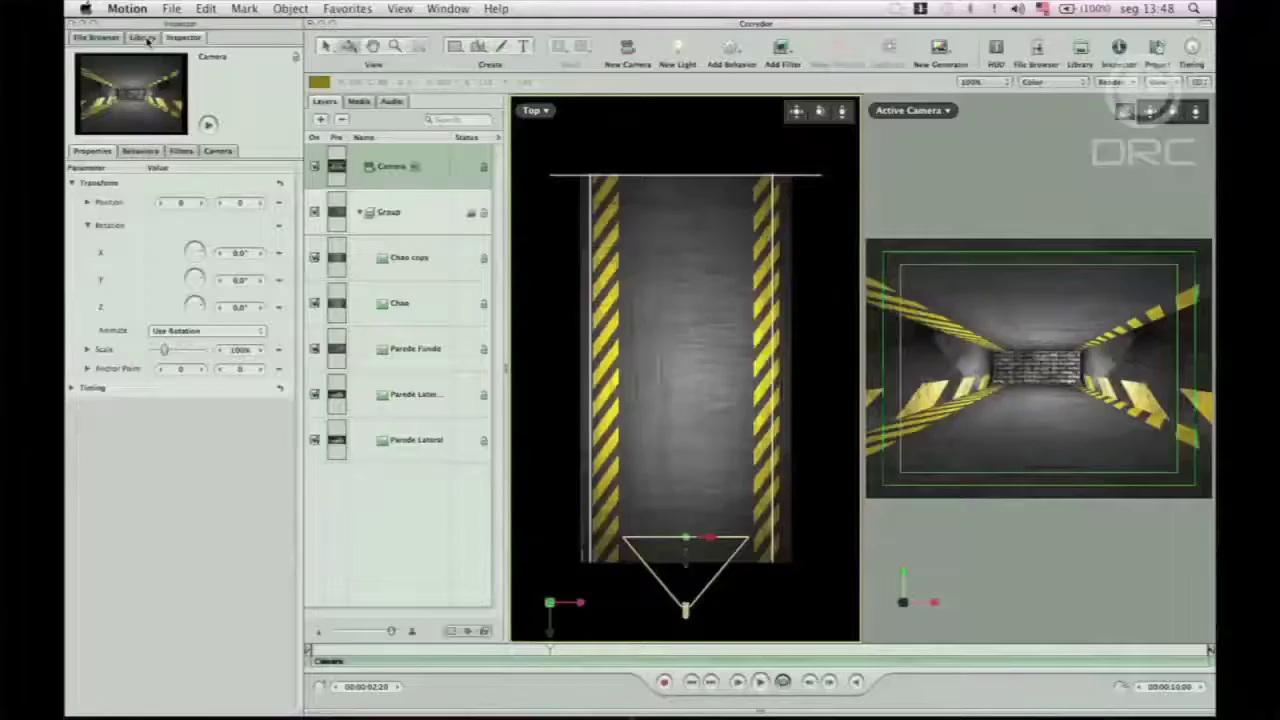
# Step: Add the Vapors smoke particle emitter from the Library to the scene and move the playhead to 00:00:02:17
pyautogui.click(143, 38)
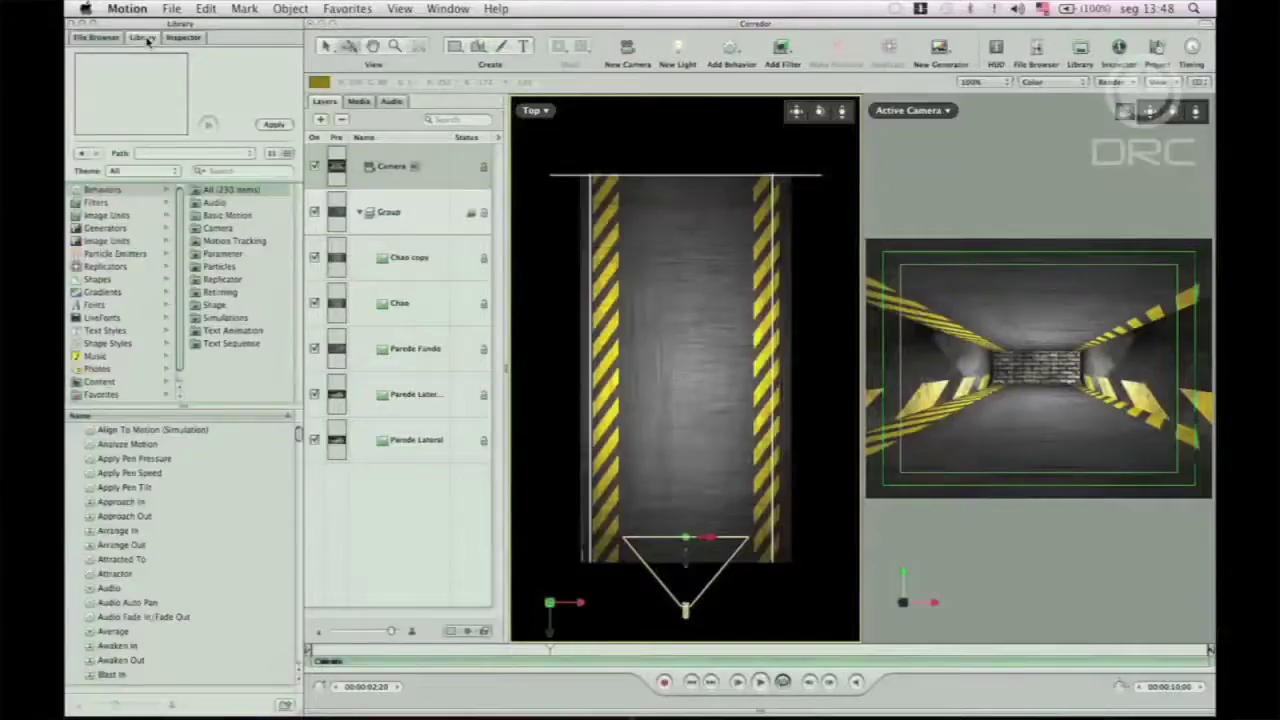
pyautogui.click(98, 256)
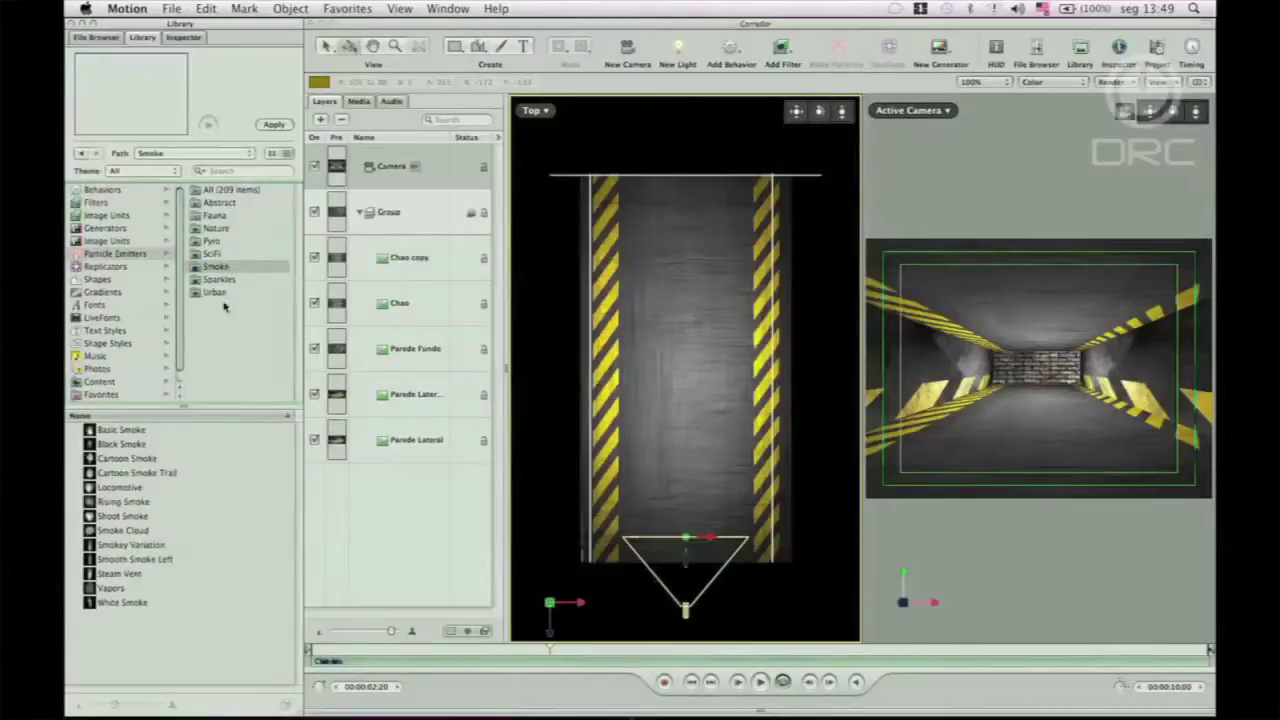
pyautogui.click(111, 589)
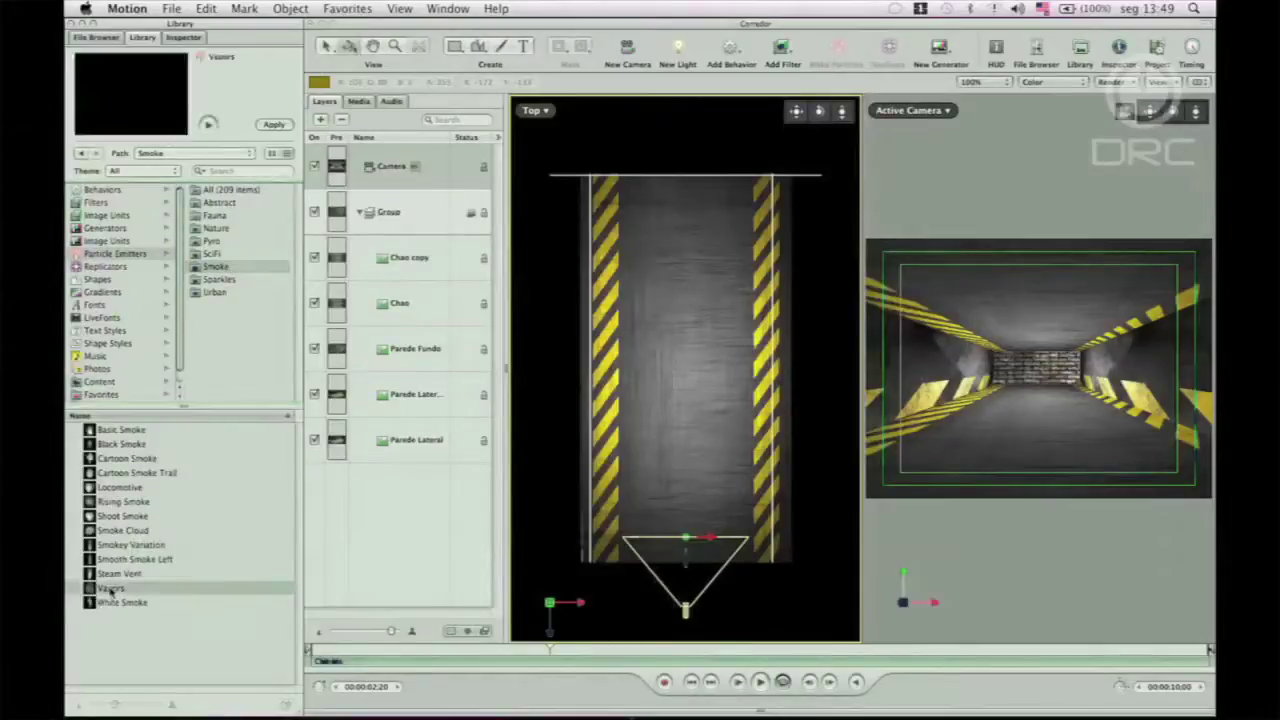
pyautogui.click(279, 126)
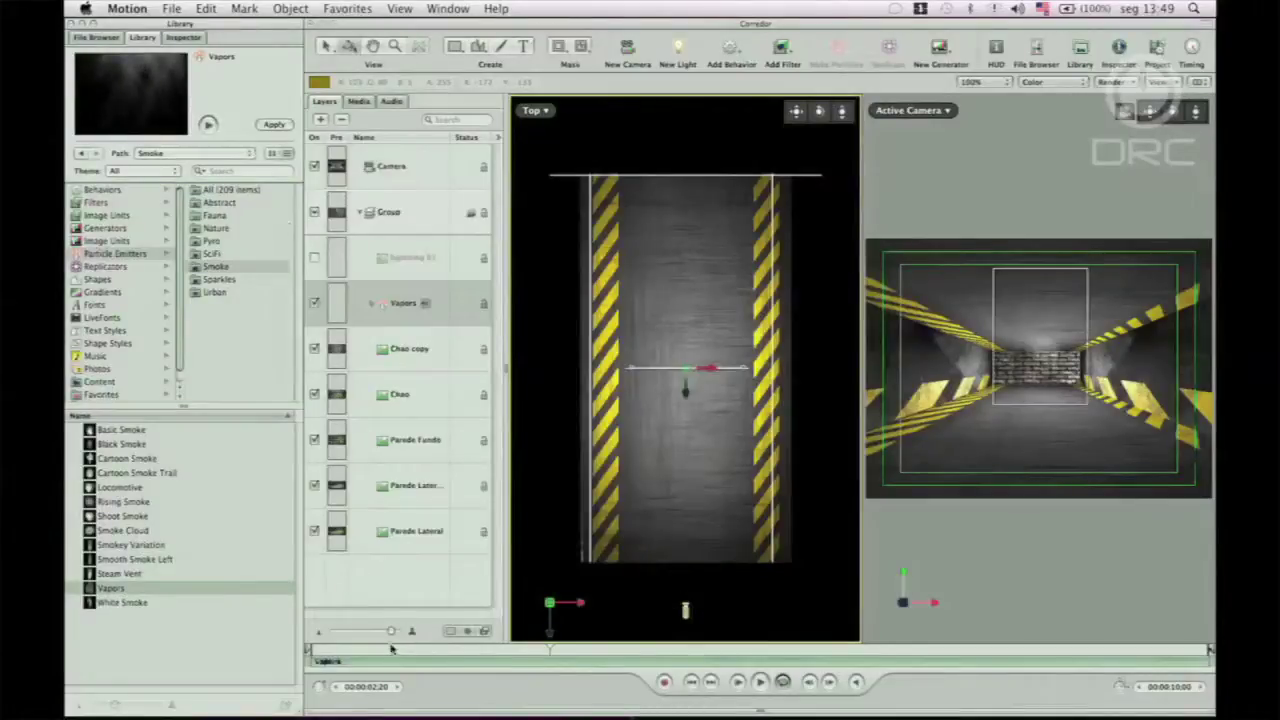
pyautogui.moveTo(543, 655)
pyautogui.mouseDown()
pyautogui.moveTo(715, 663)
pyautogui.moveTo(493, 650)
pyautogui.moveTo(681, 655)
pyautogui.moveTo(518, 650)
pyautogui.moveTo(540, 651)
pyautogui.mouseUp()
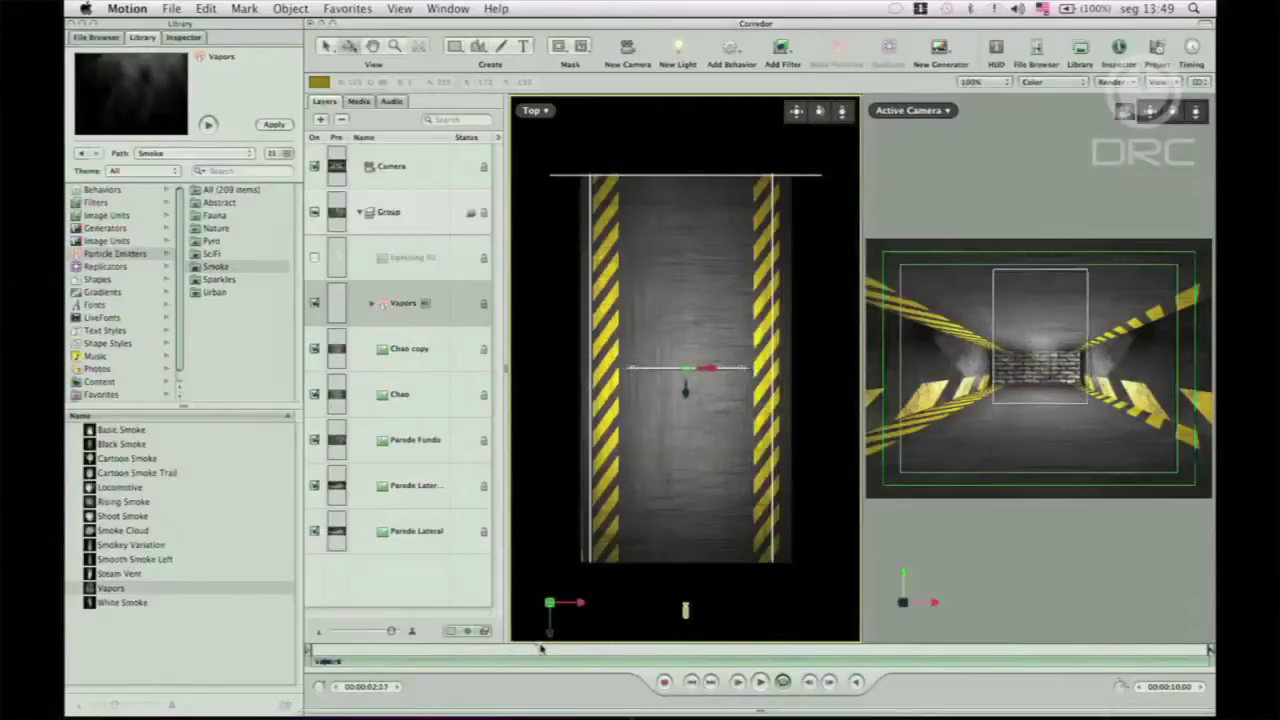
pyautogui.click(549, 603)
# Step: Make the Vapors emitter 3D and set its shape to Box
pyautogui.press('F4')
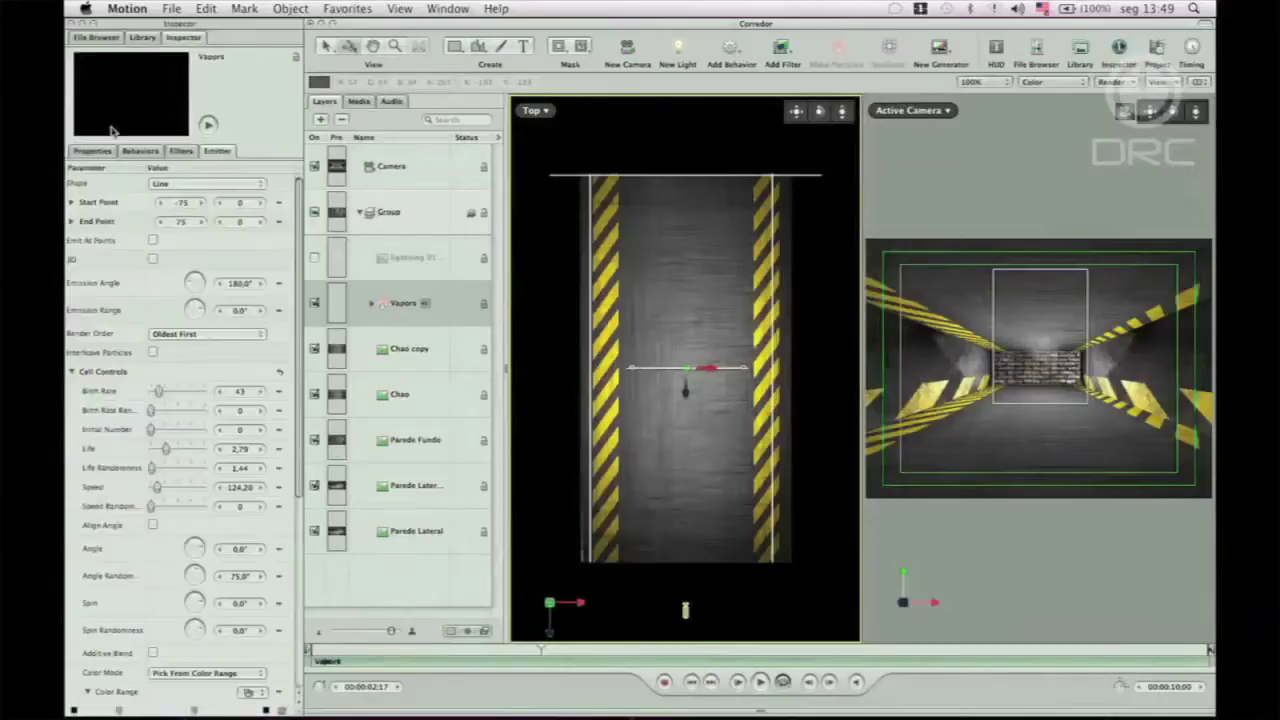
pyautogui.click(152, 259)
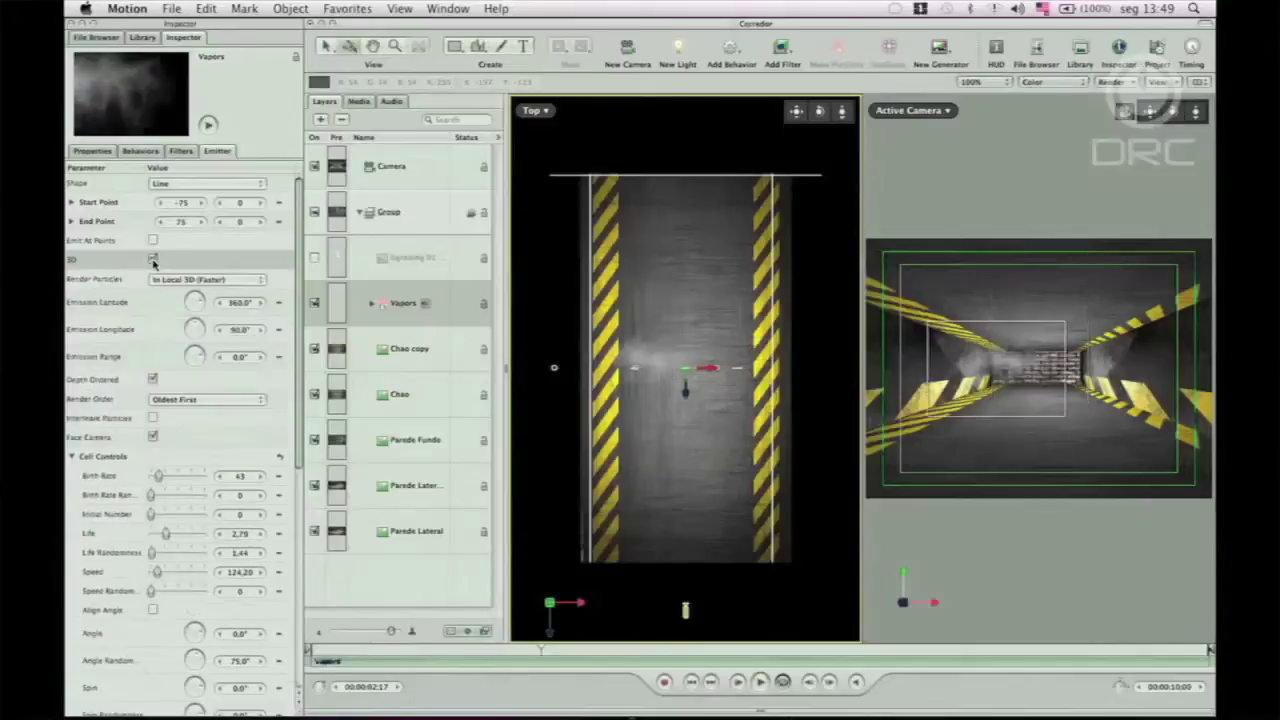
pyautogui.click(200, 186)
pyautogui.click(184, 280)
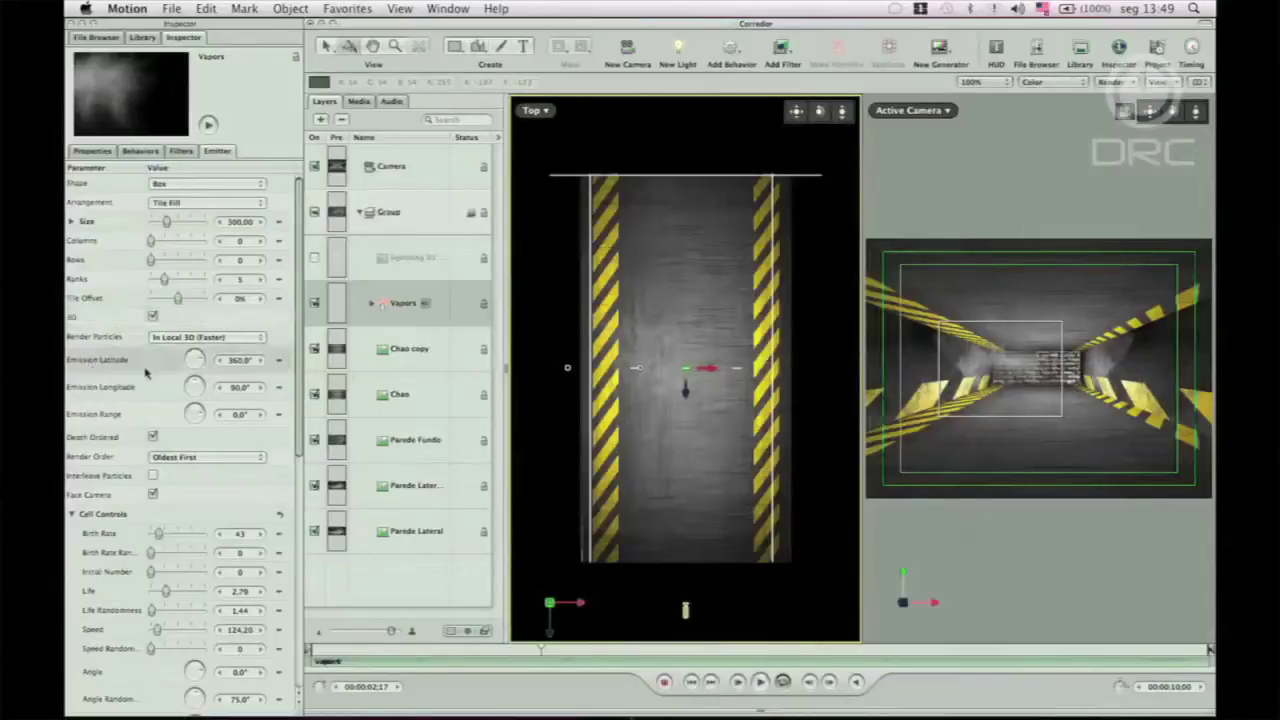
# Step: Set the Vapors emitter's Emission Latitude to 90°, Emission Longitude to 0° and Emission Range to 90°
pyautogui.moveTo(234, 362); pyautogui.dragTo(237, 361)
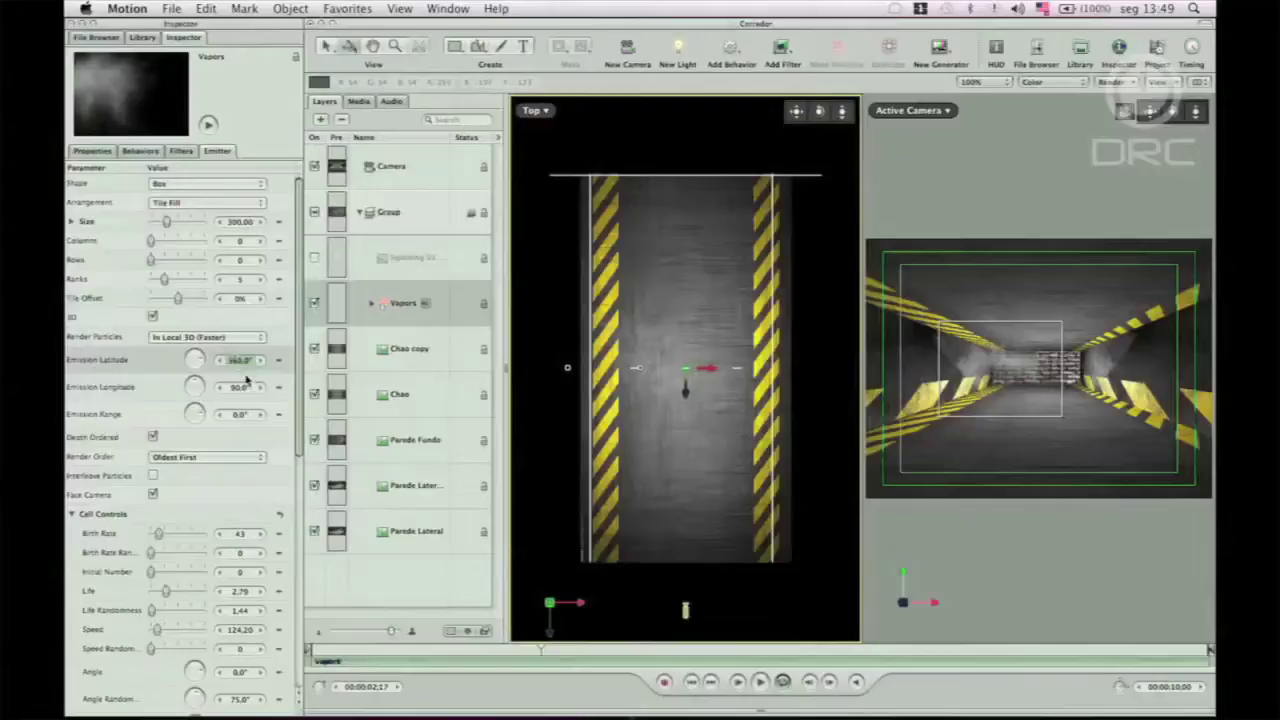
pyautogui.write('90')
pyautogui.press('Return')
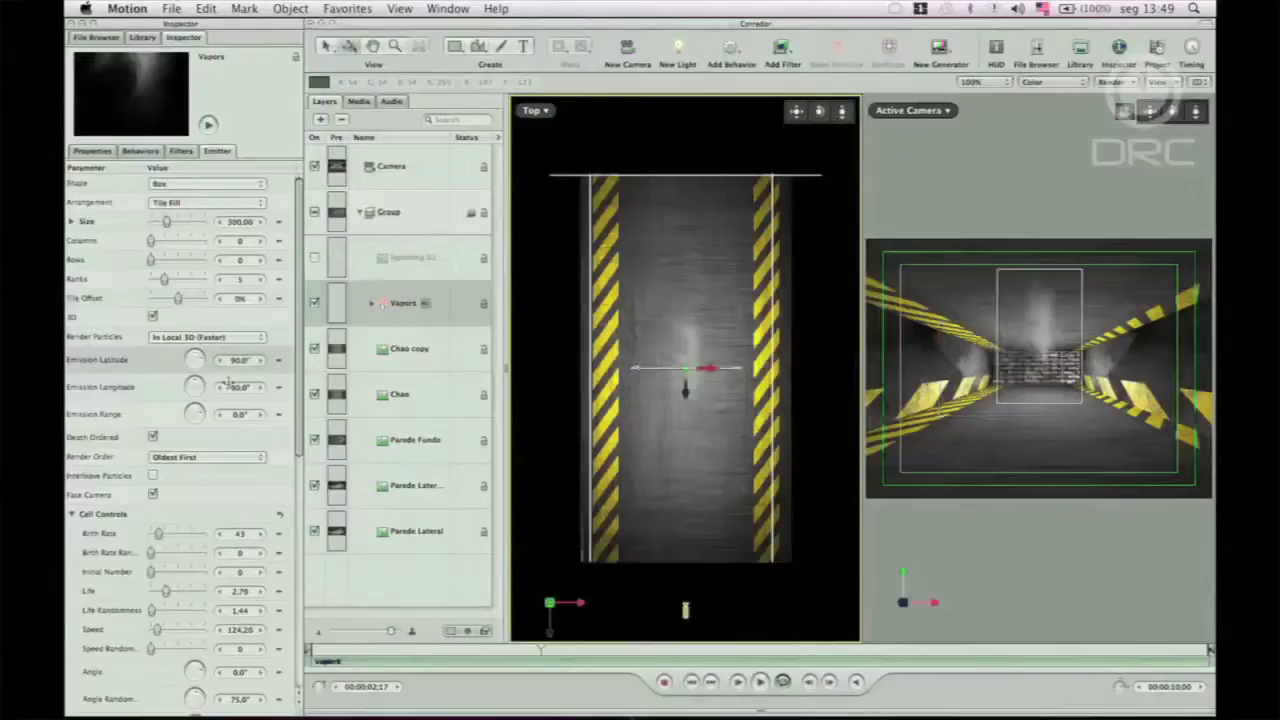
pyautogui.click(229, 387)
pyautogui.write('0')
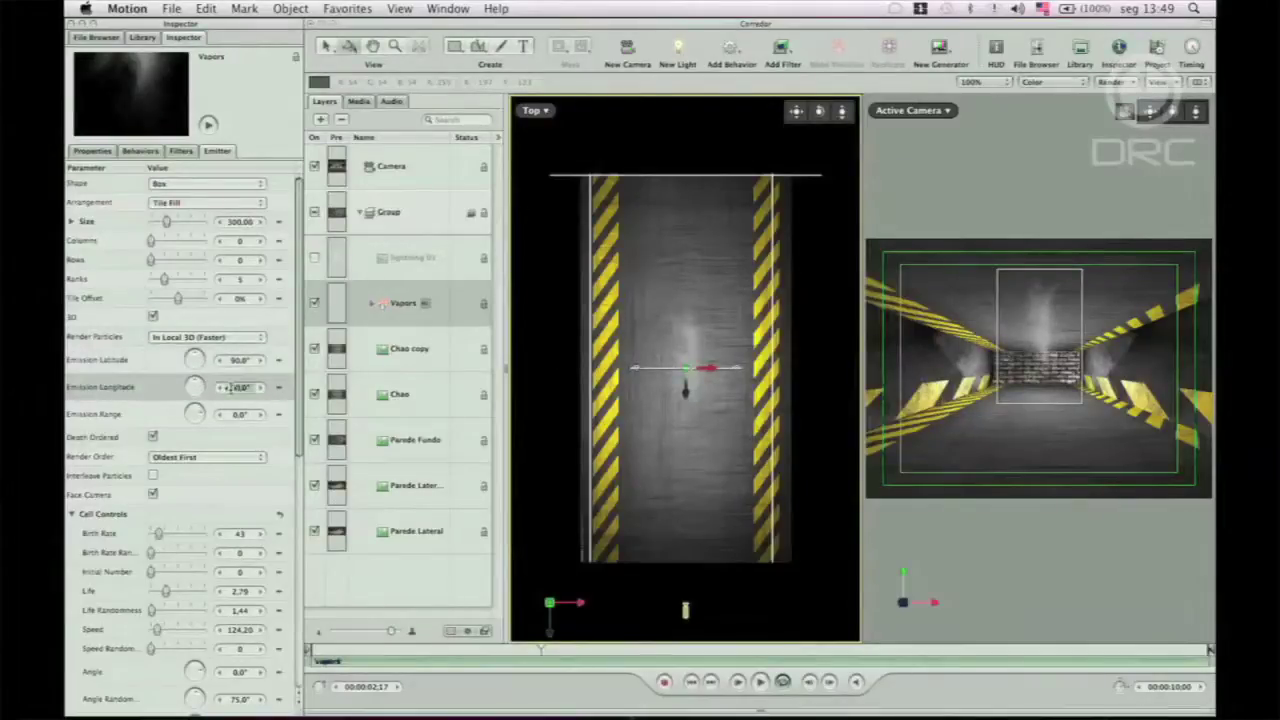
pyautogui.moveTo(236, 414); pyautogui.dragTo(240, 414)
pyautogui.click(240, 414)
pyautogui.write('90')
pyautogui.press('Return')
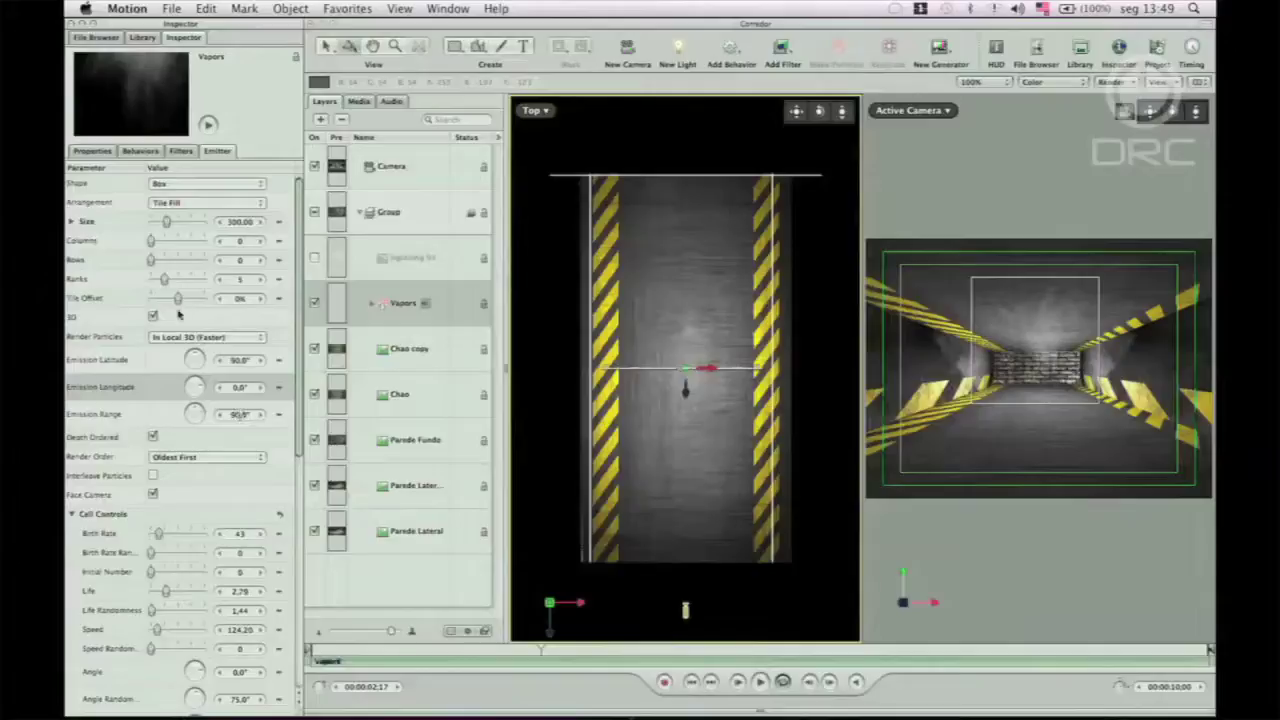
# Step: Set the Vapors emitter's Depth to 2500, Width to 1300 and Columns to 5
pyautogui.click(72, 222)
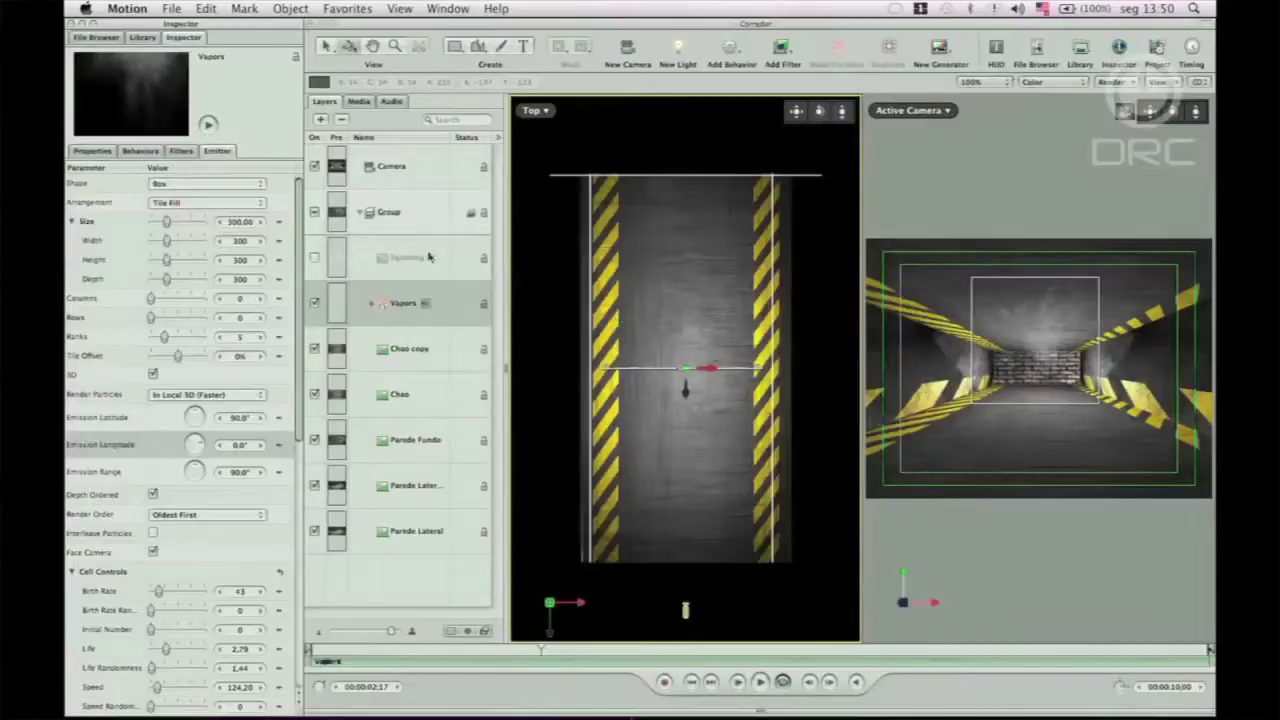
pyautogui.doubleClick(245, 280)
pyautogui.write('250')
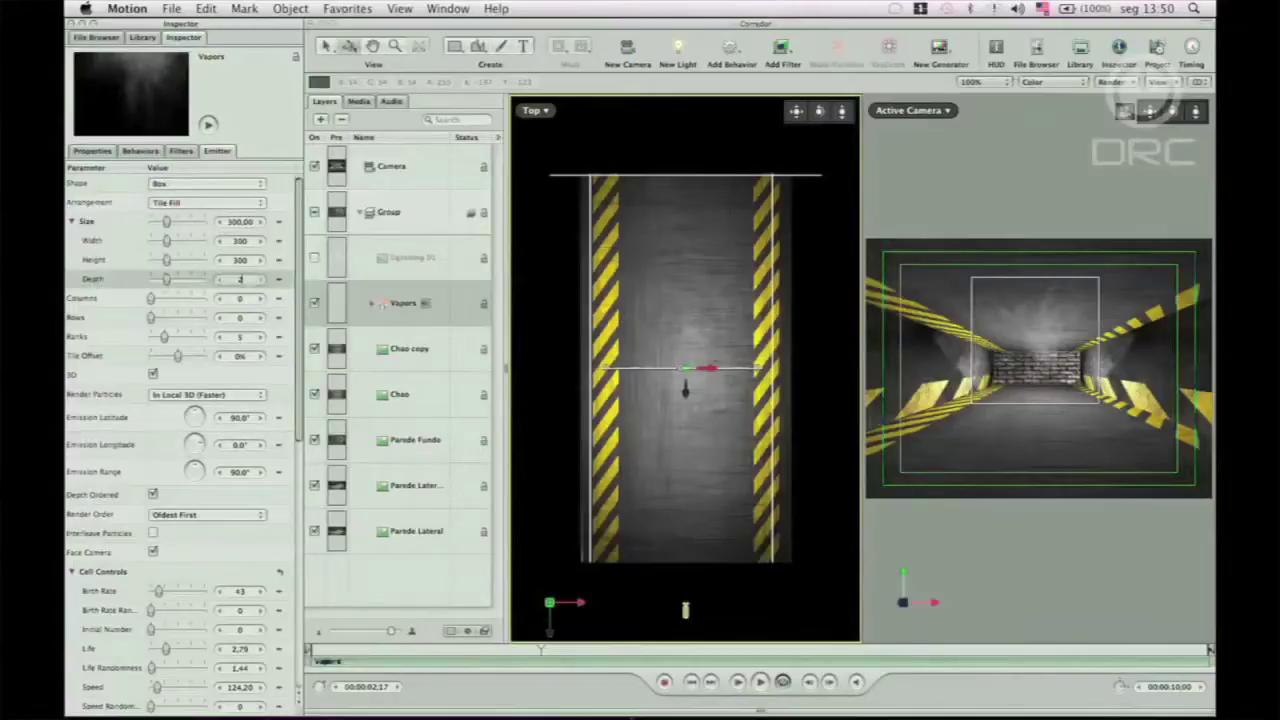
pyautogui.press('Return')
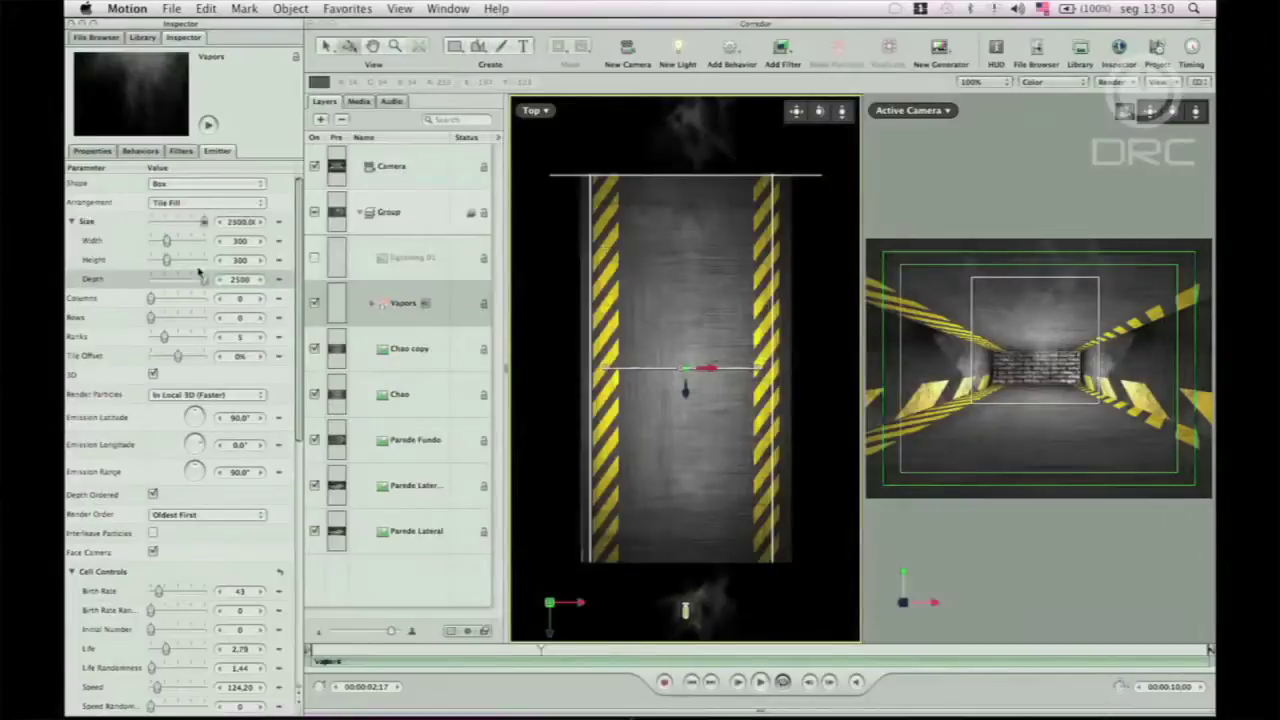
pyautogui.doubleClick(240, 241)
pyautogui.write('5')
pyautogui.press('Return')
pyautogui.click(240, 299)
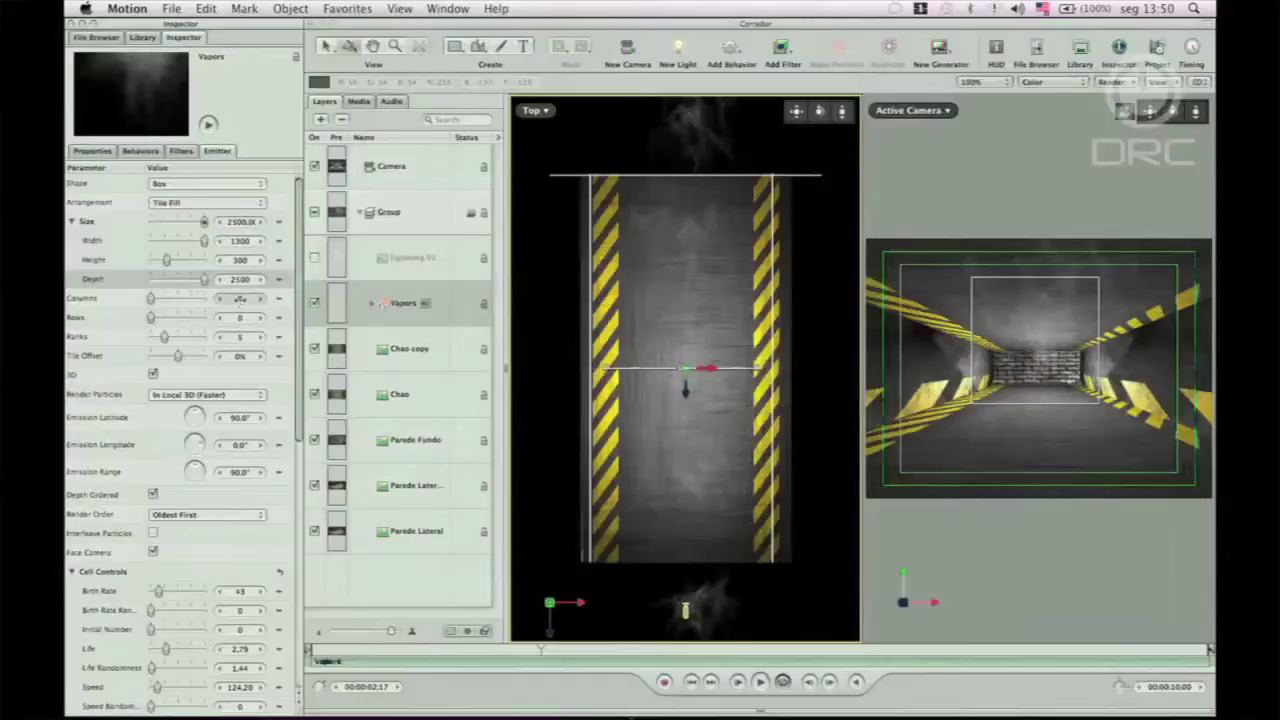
pyautogui.write('5')
pyautogui.press('Return')
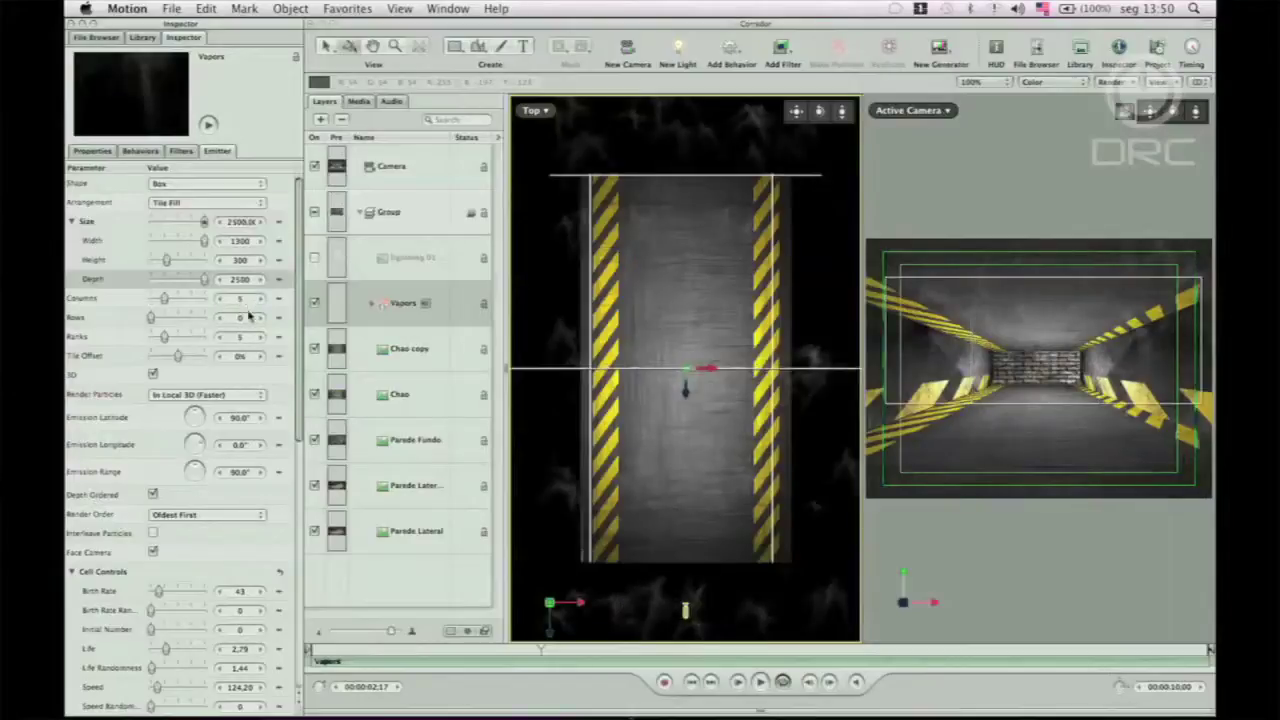
# Step: Set the Vapors emitter's Birth Rate to 600 and Birth Rate Randomness to 100
pyautogui.click(244, 591)
pyautogui.write('00')
pyautogui.press('Tab')
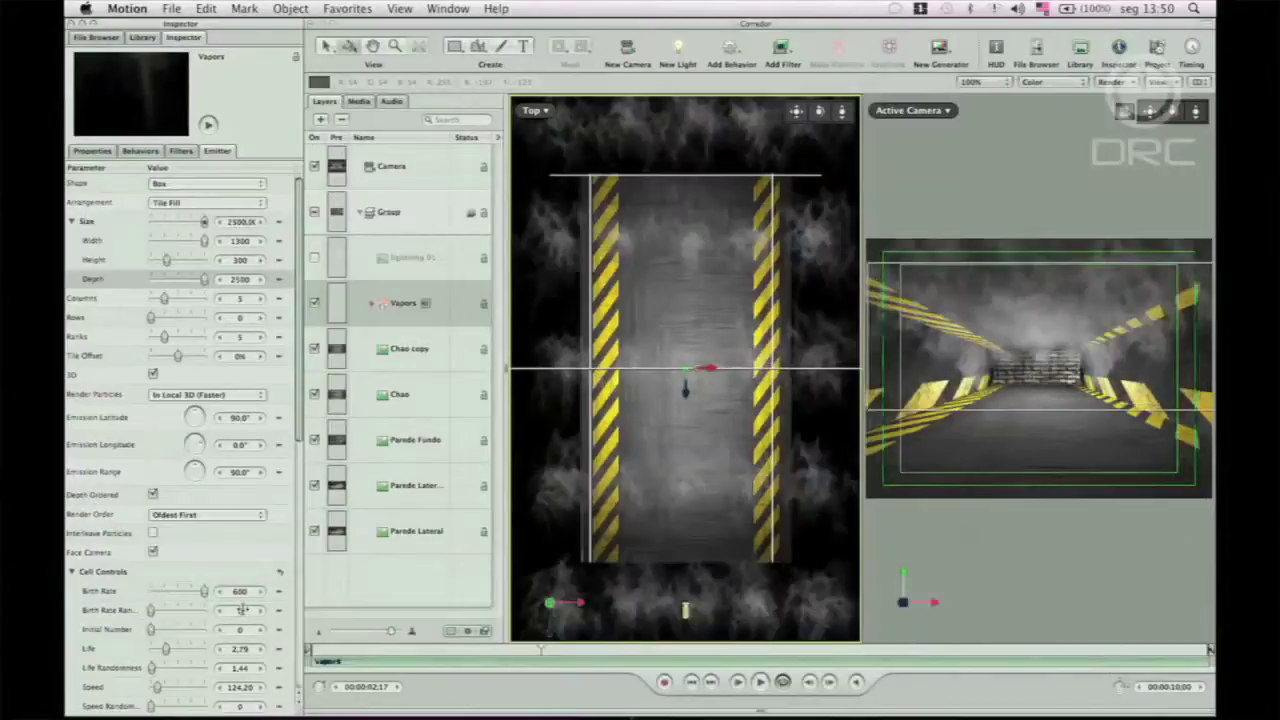
pyautogui.write('2')
pyautogui.press('Return')
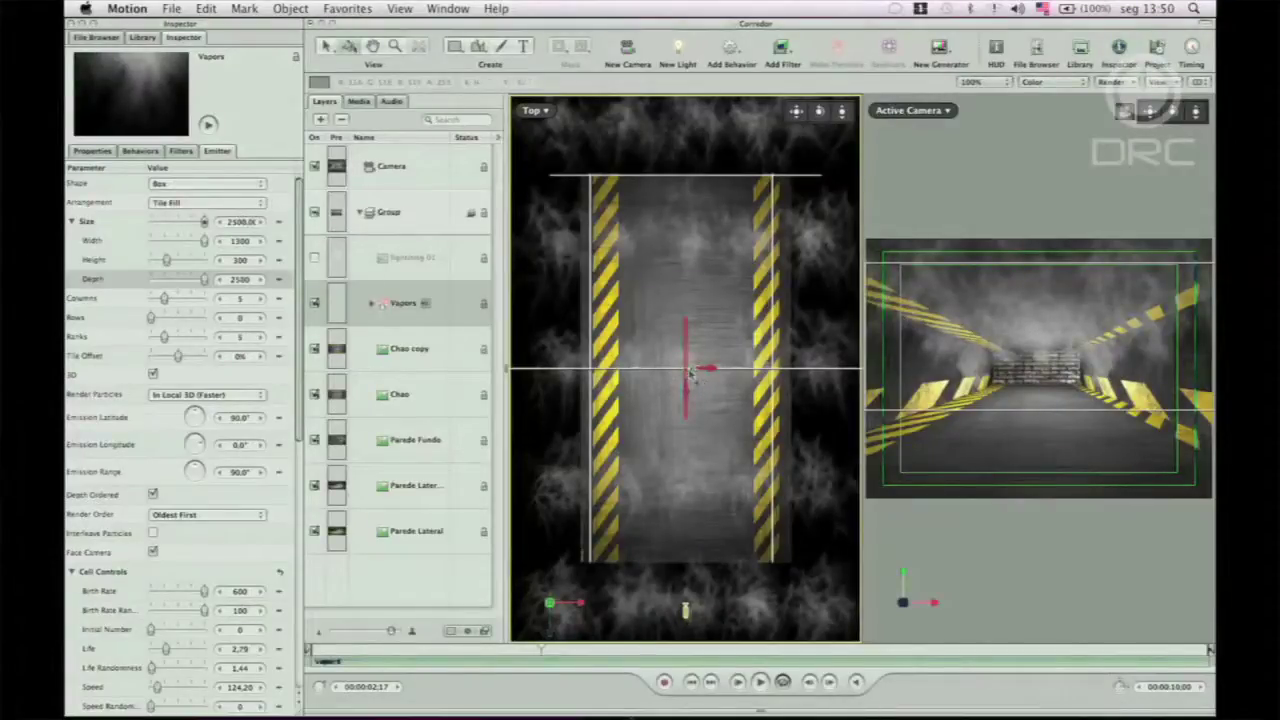
# Step: Lower the Vapors emitter vertically in the corridor and shift its clip to start earlier in time
pyautogui.moveTo(687, 374); pyautogui.dragTo(519, 376)
pyautogui.moveTo(507, 378); pyautogui.dragTo(481, 385)
pyautogui.moveTo(583, 666); pyautogui.dragTo(536, 664)
# Step: Set the Life of the Vapors particles to 5
pyautogui.doubleClick(240, 648)
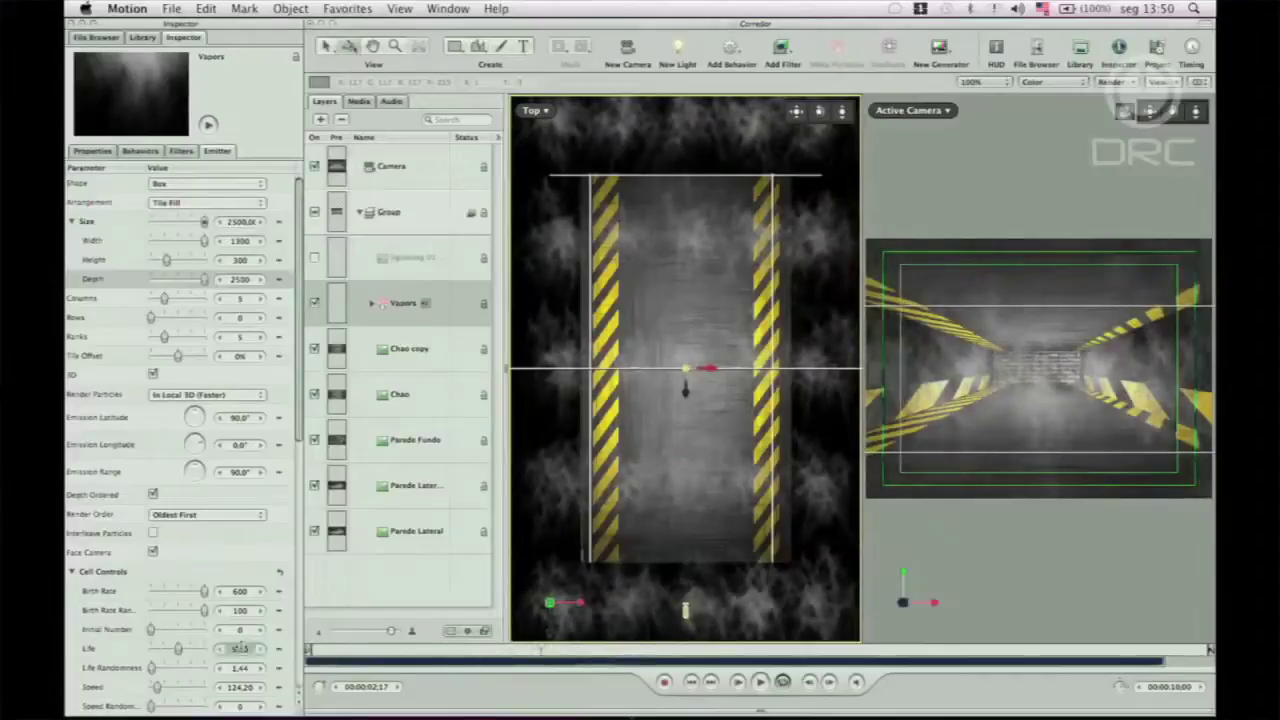
pyautogui.write('5')
pyautogui.press('Return')
# Step: Darken the starting color of the Vapors Color Range to a gray of 0.30 in red, green and blue
pyautogui.scroll(-5, 285, 590)
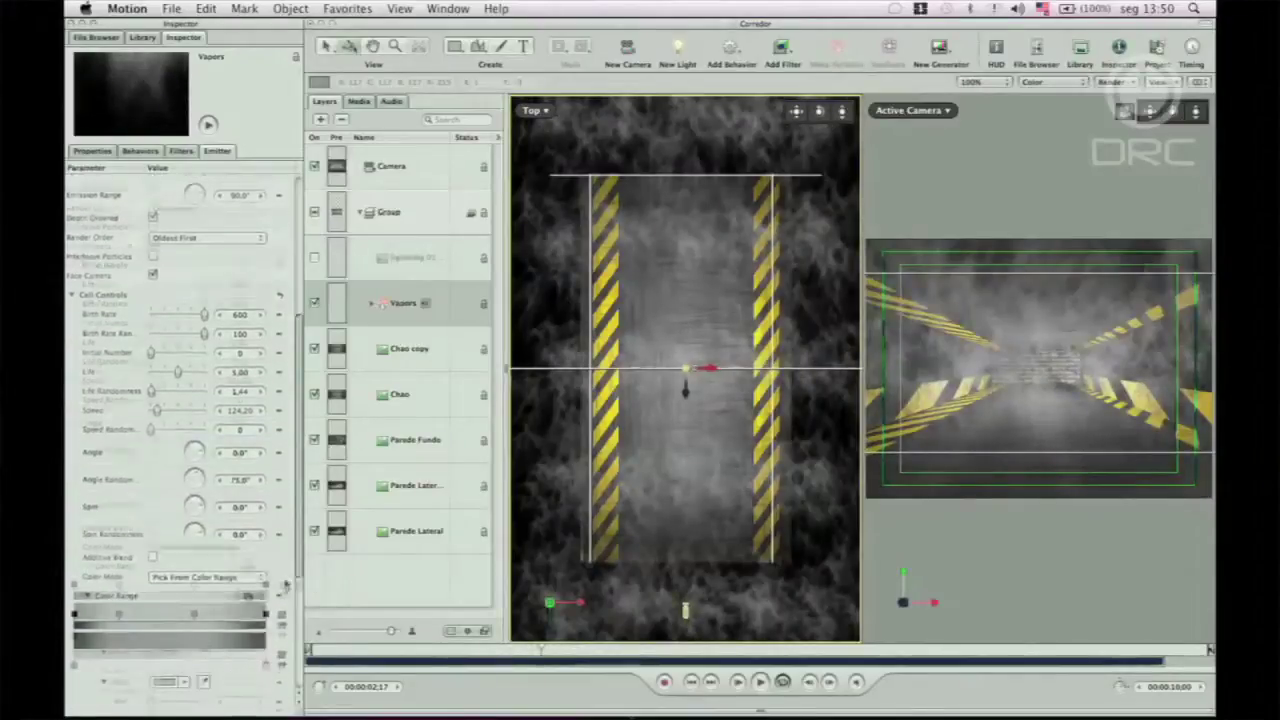
pyautogui.scroll(-3, 285, 584)
pyautogui.click(73, 577)
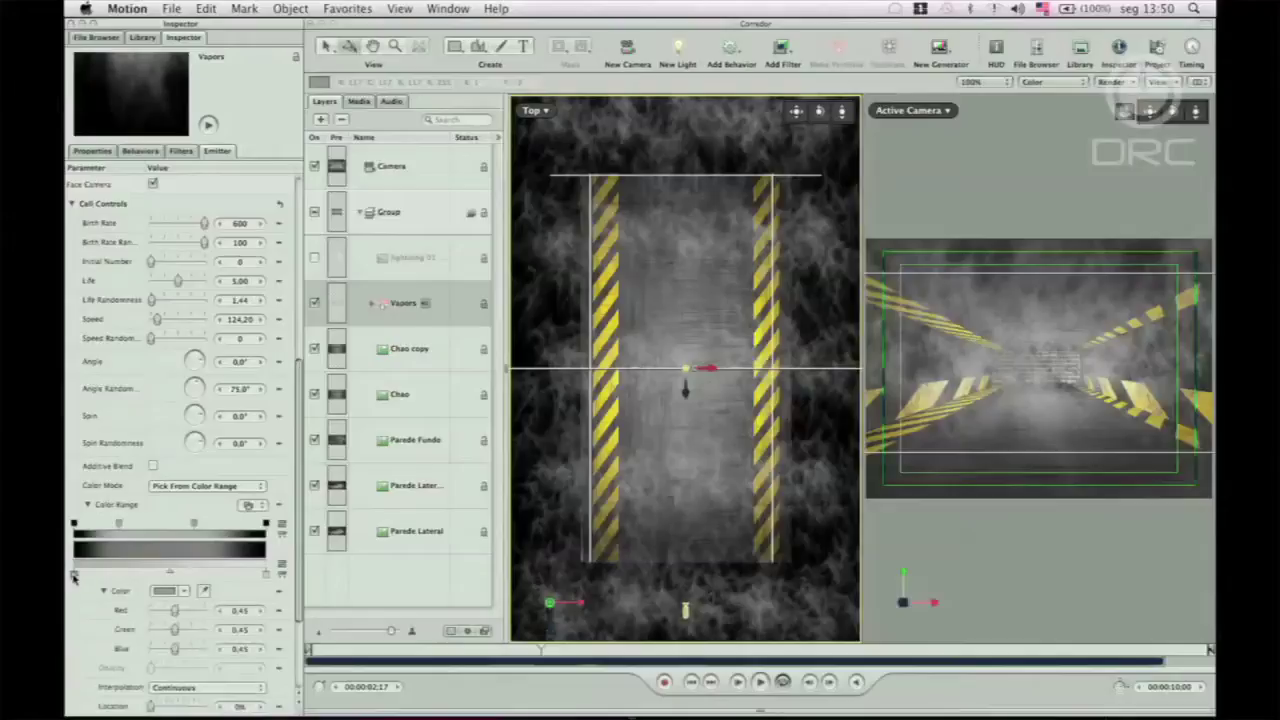
pyautogui.click(178, 591)
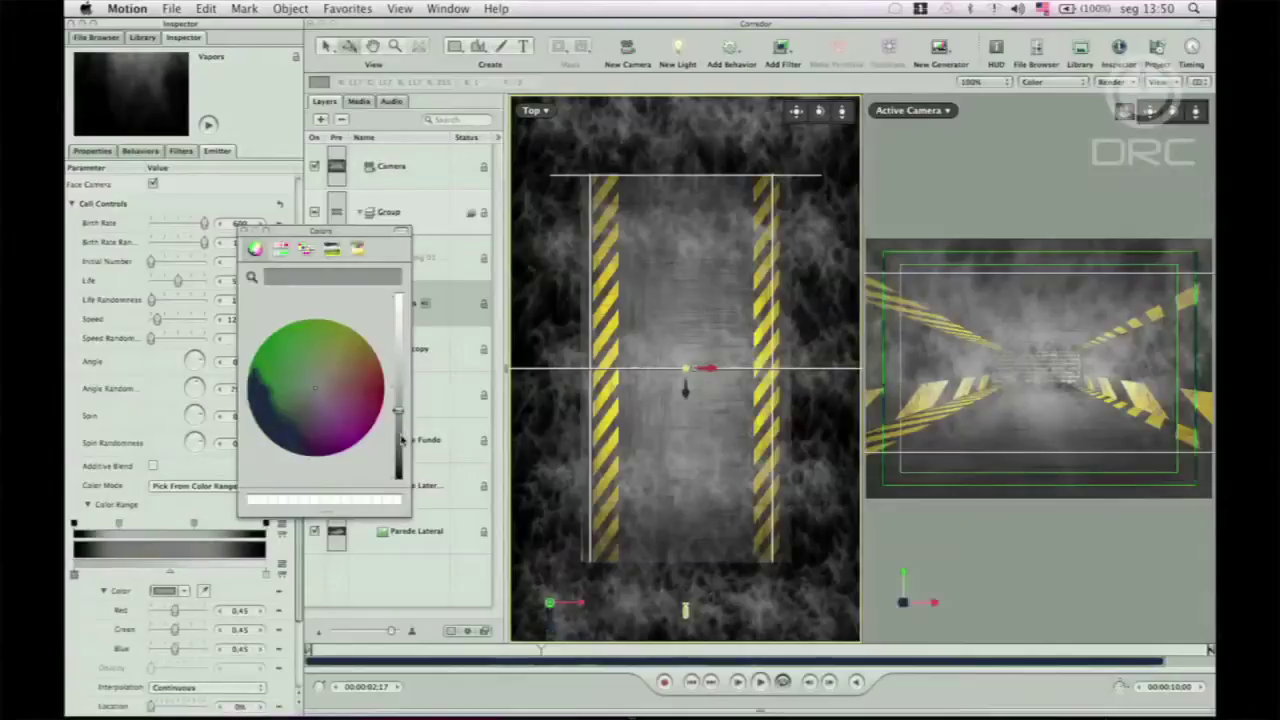
pyautogui.moveTo(399, 440); pyautogui.dragTo(399, 430)
pyautogui.click(243, 232)
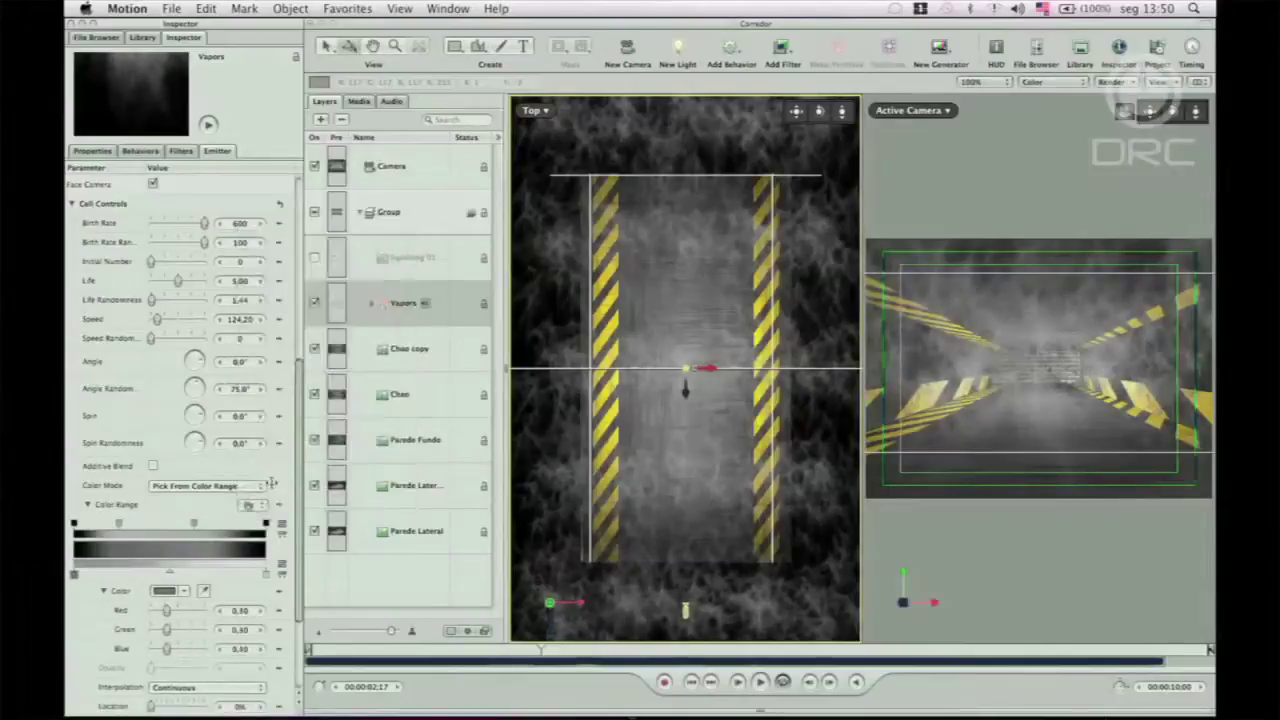
# Step: Change the end color of the Vapors Color Range to a brownish orange
pyautogui.click(266, 577)
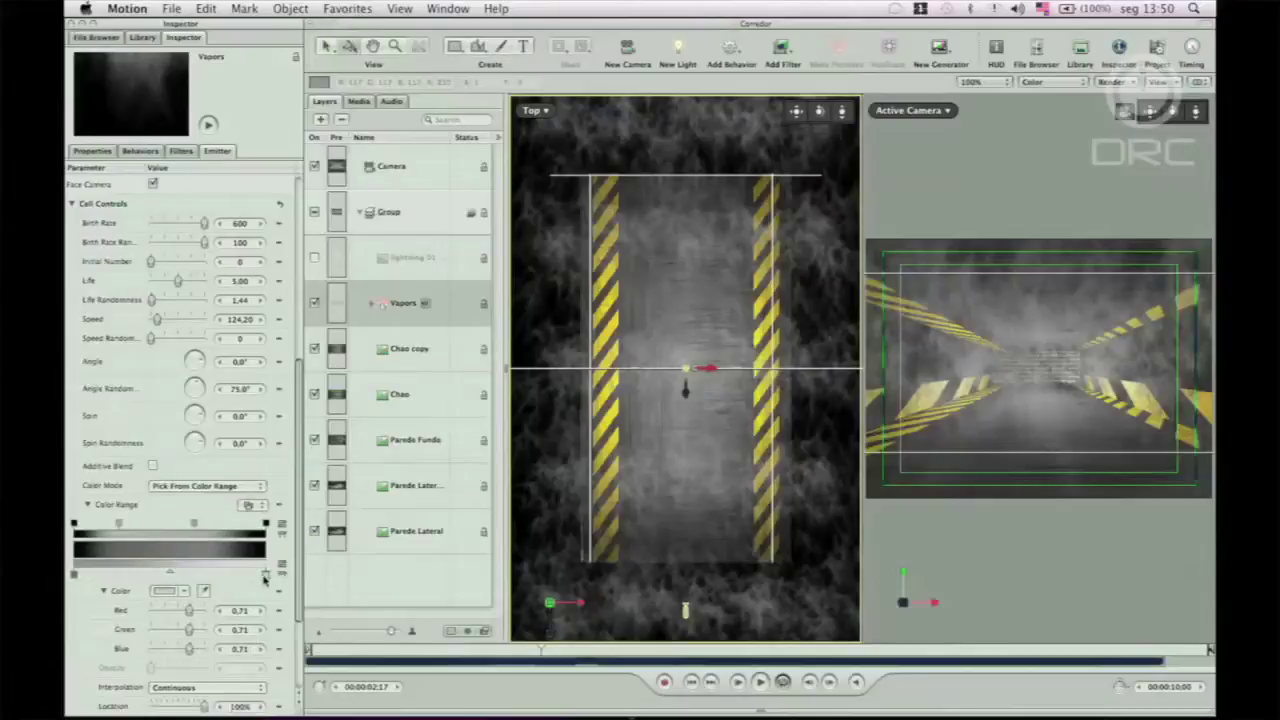
pyautogui.doubleClick(269, 577)
pyautogui.click(355, 347)
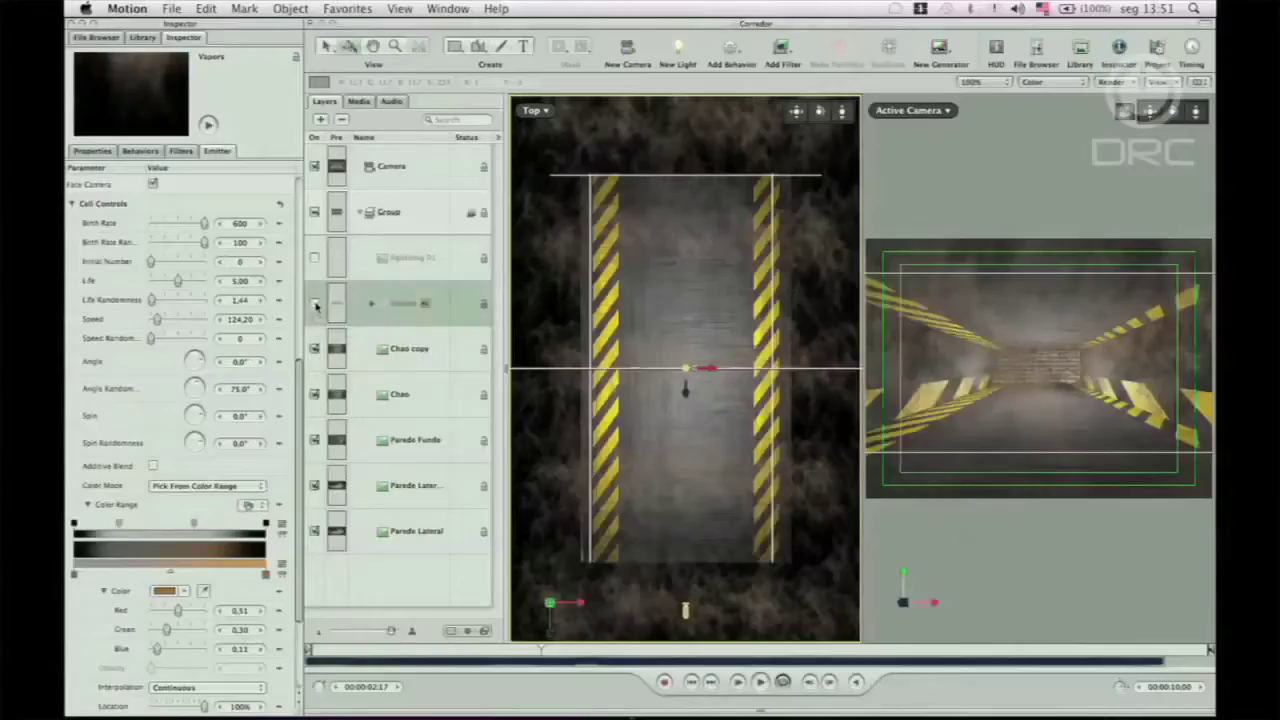
# Step: Hide the Vapors emitter and add a point light with a yellow-orange color
pyautogui.click(314, 304)
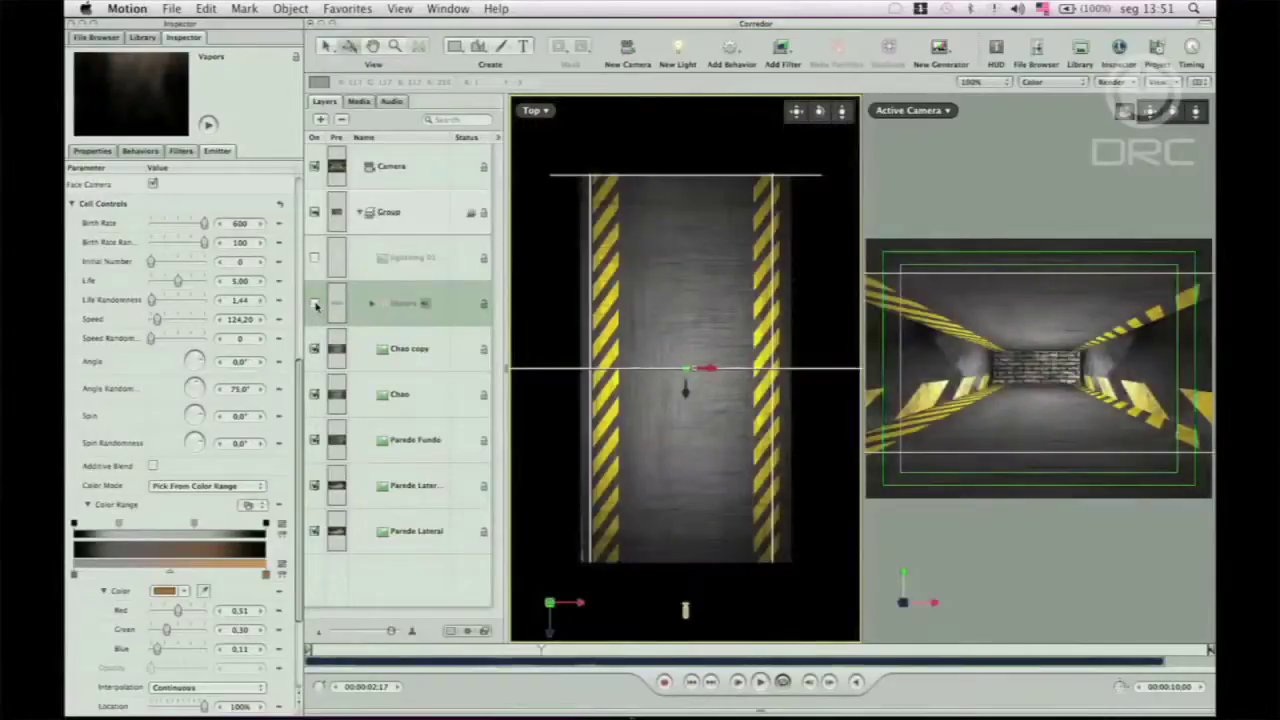
pyautogui.click(677, 50)
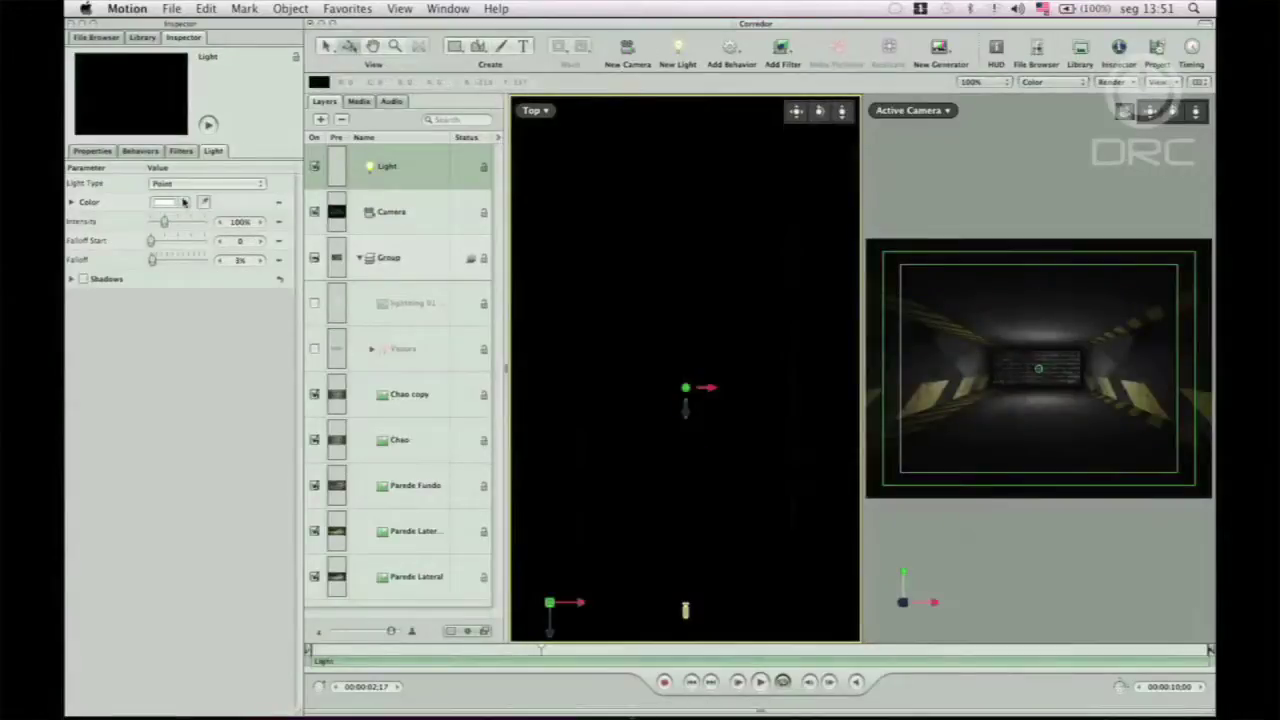
pyautogui.click(172, 202)
pyautogui.moveTo(343, 366); pyautogui.dragTo(359, 363)
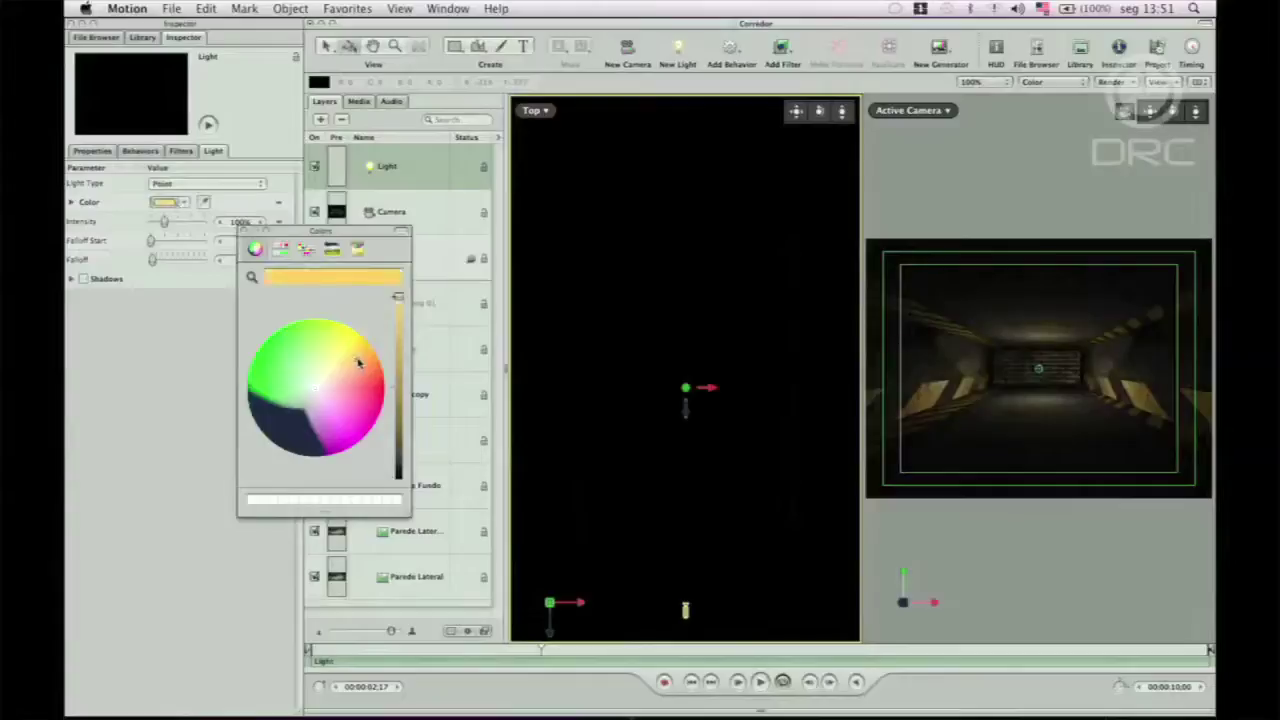
pyautogui.click(242, 232)
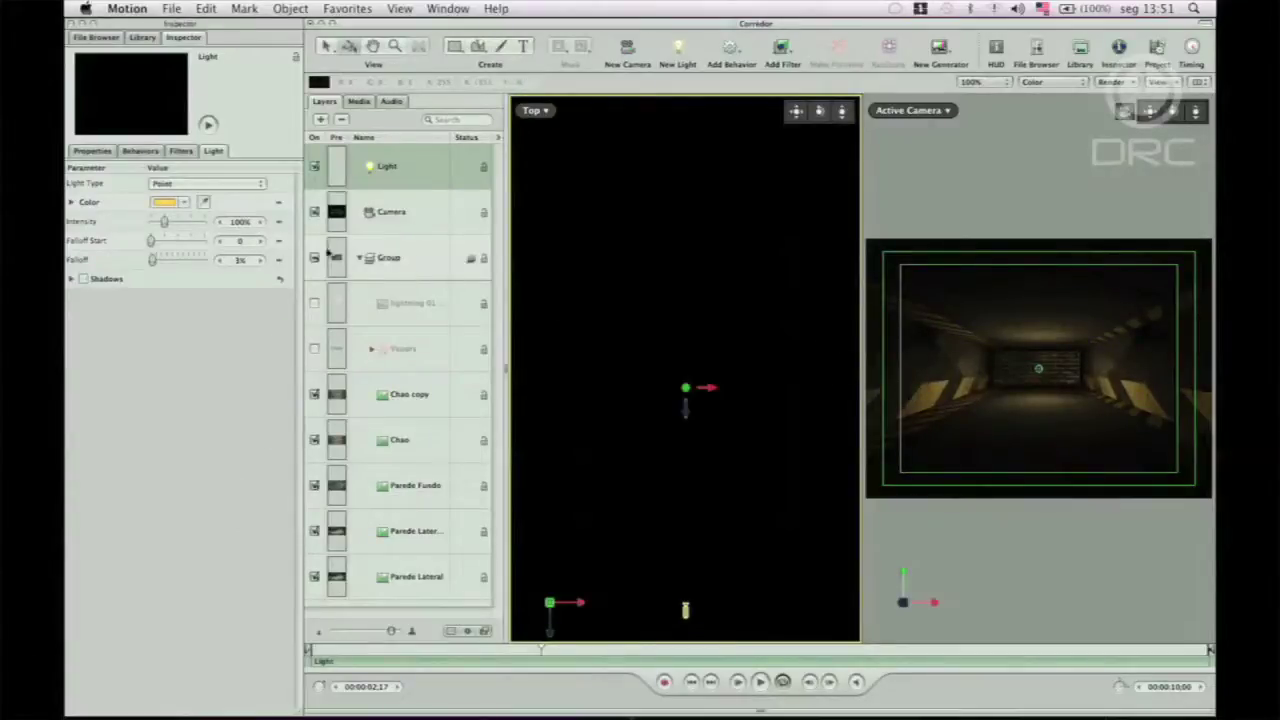
# Step: Set the light's Intensity to 260% and Falloff Start to 600 with Shadows on, and disable the light in the scene
pyautogui.moveTo(240, 221); pyautogui.dragTo(386, 231)
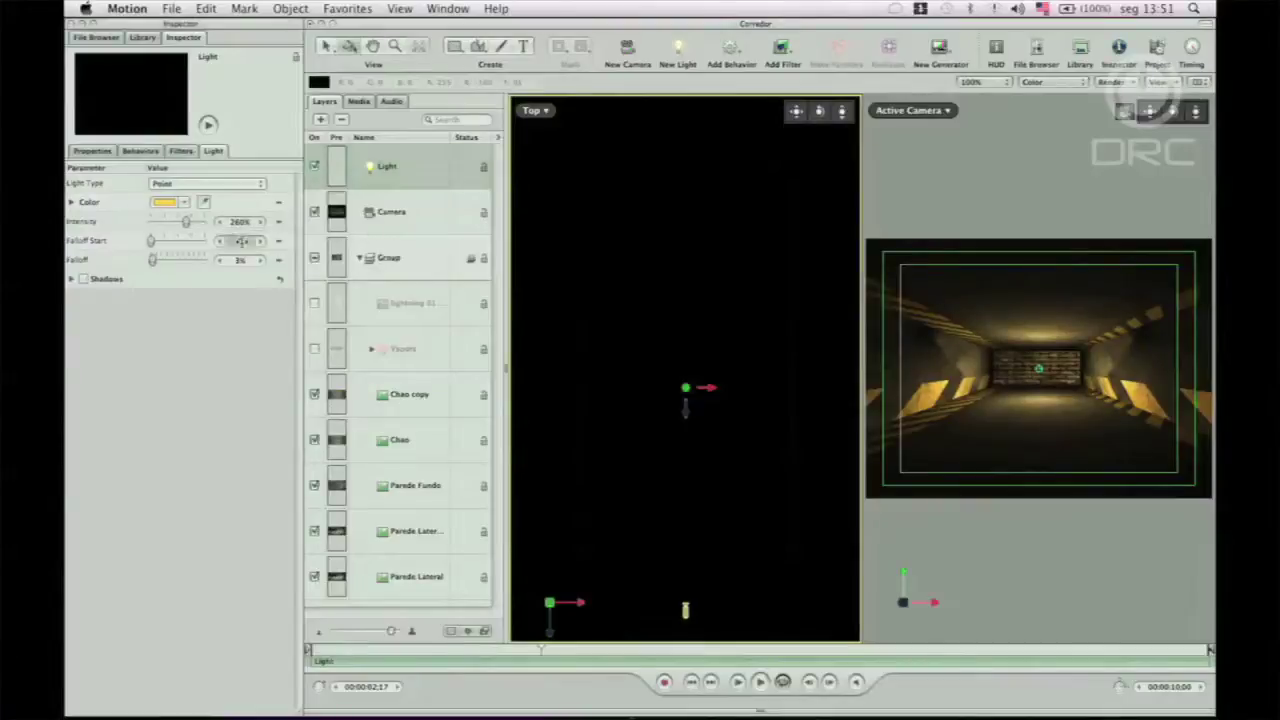
pyautogui.write('0')
pyautogui.press('Return')
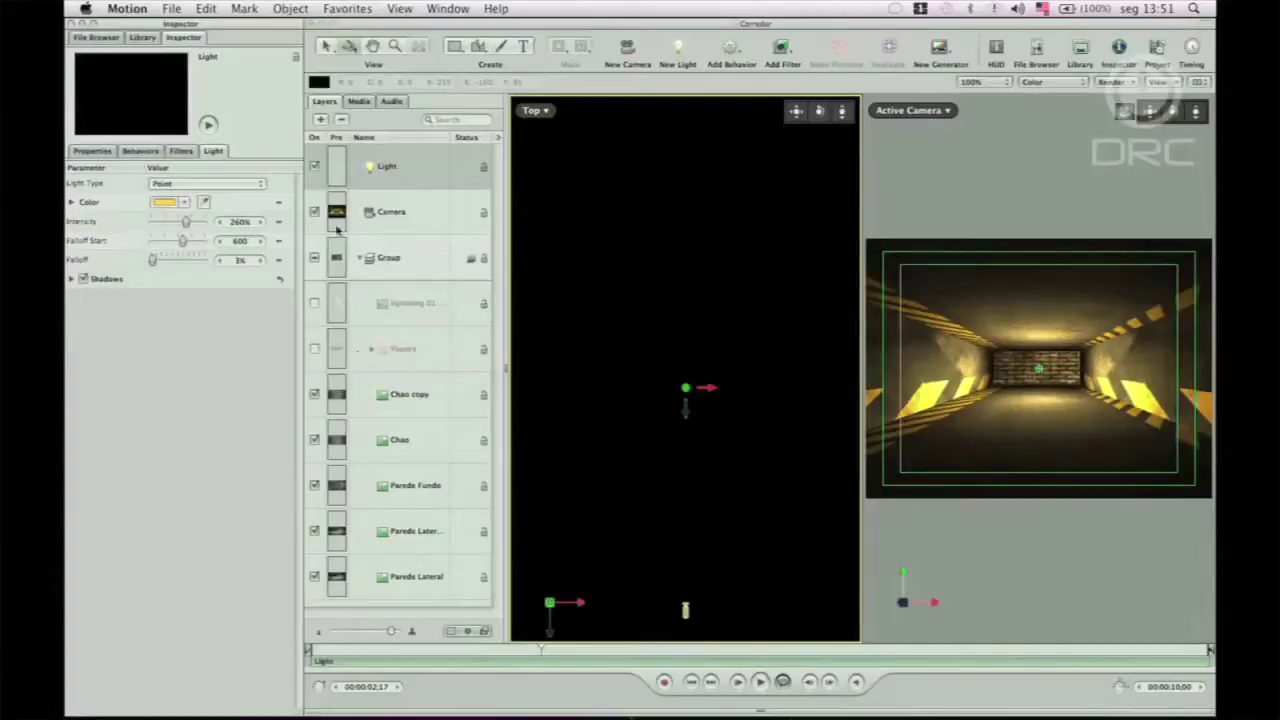
pyautogui.click(315, 167)
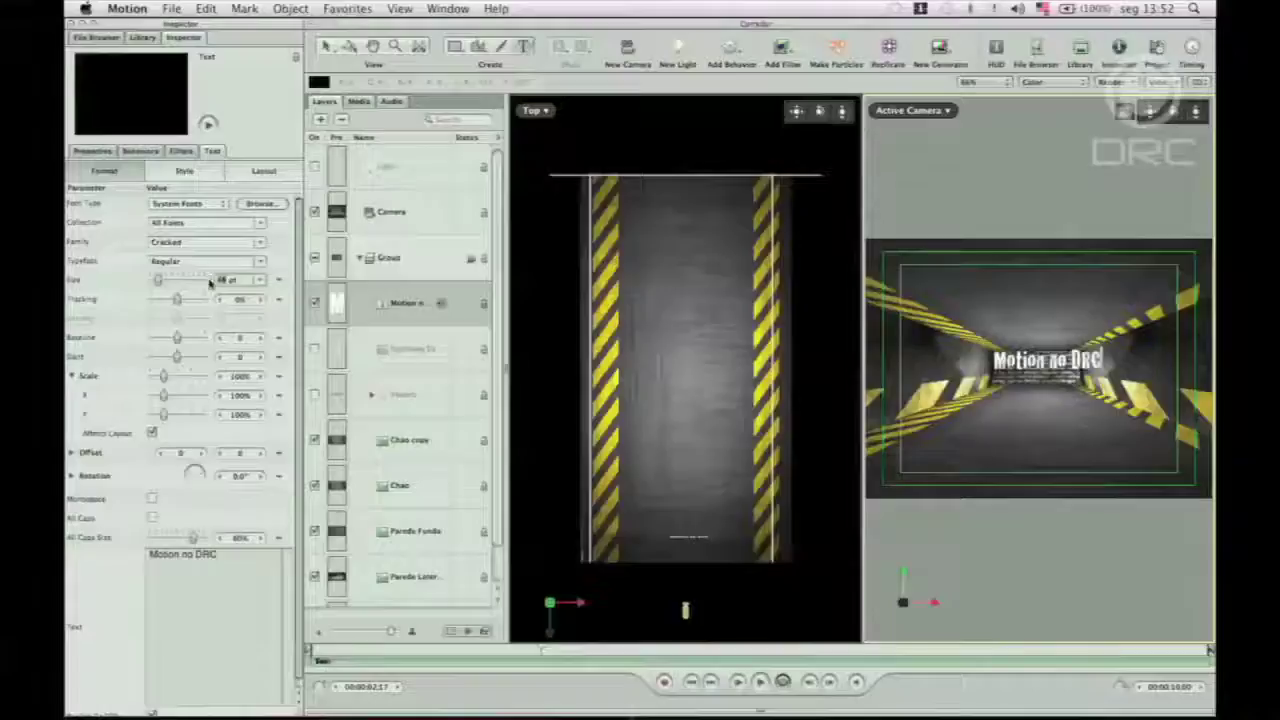
# Step: Enlarge the "Motion no DRC" text to 150 pt and move it back in depth toward the corridor's end wall
pyautogui.moveTo(211, 287); pyautogui.dragTo(242, 285)
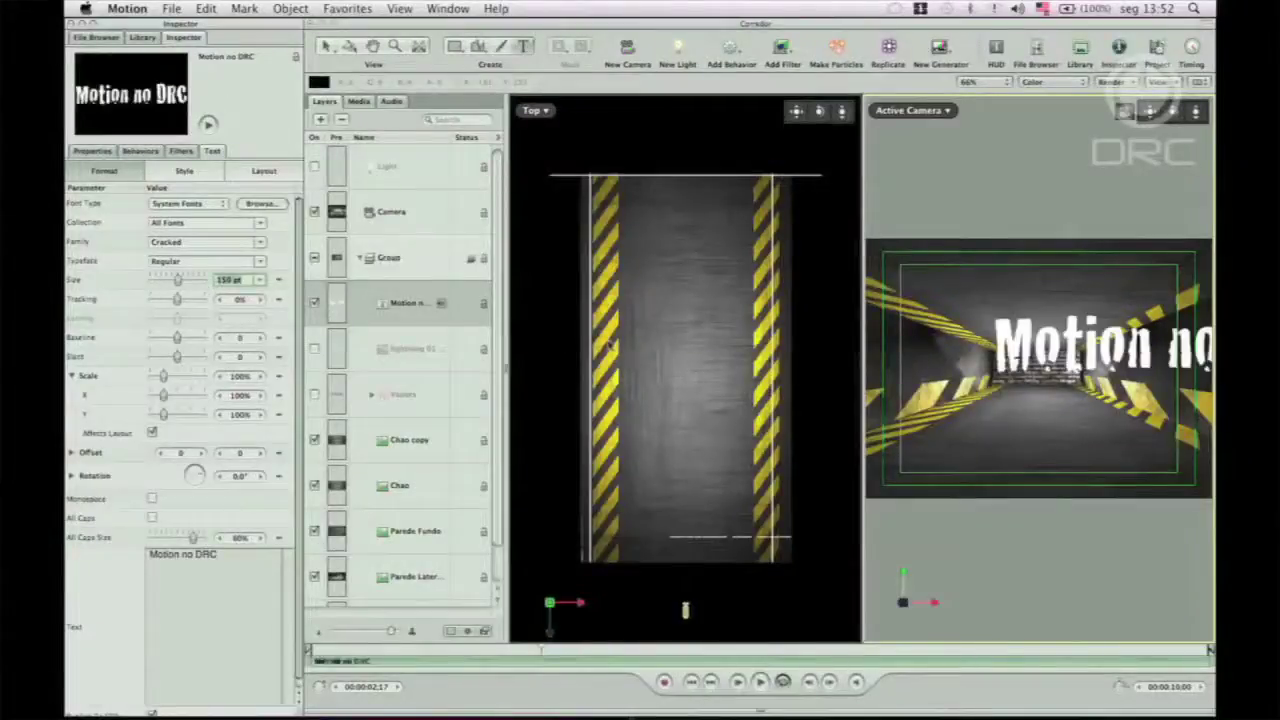
pyautogui.click(385, 352)
pyautogui.click(408, 300)
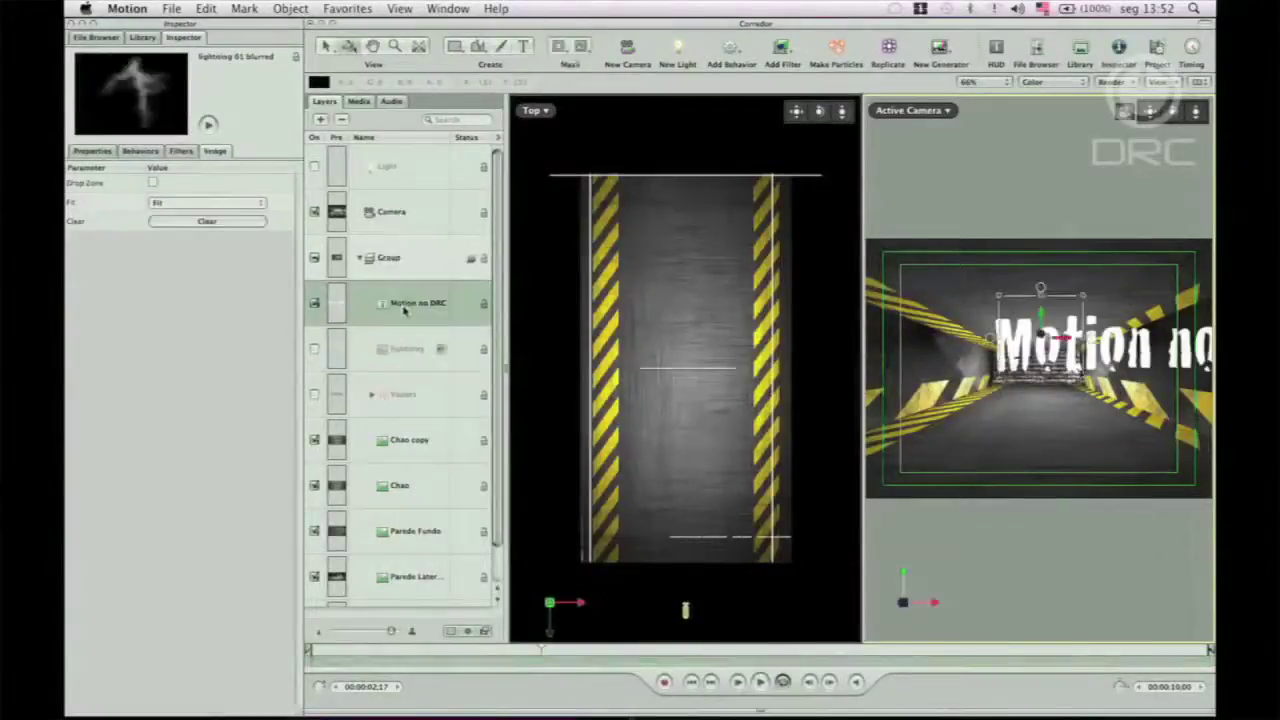
pyautogui.click(683, 561)
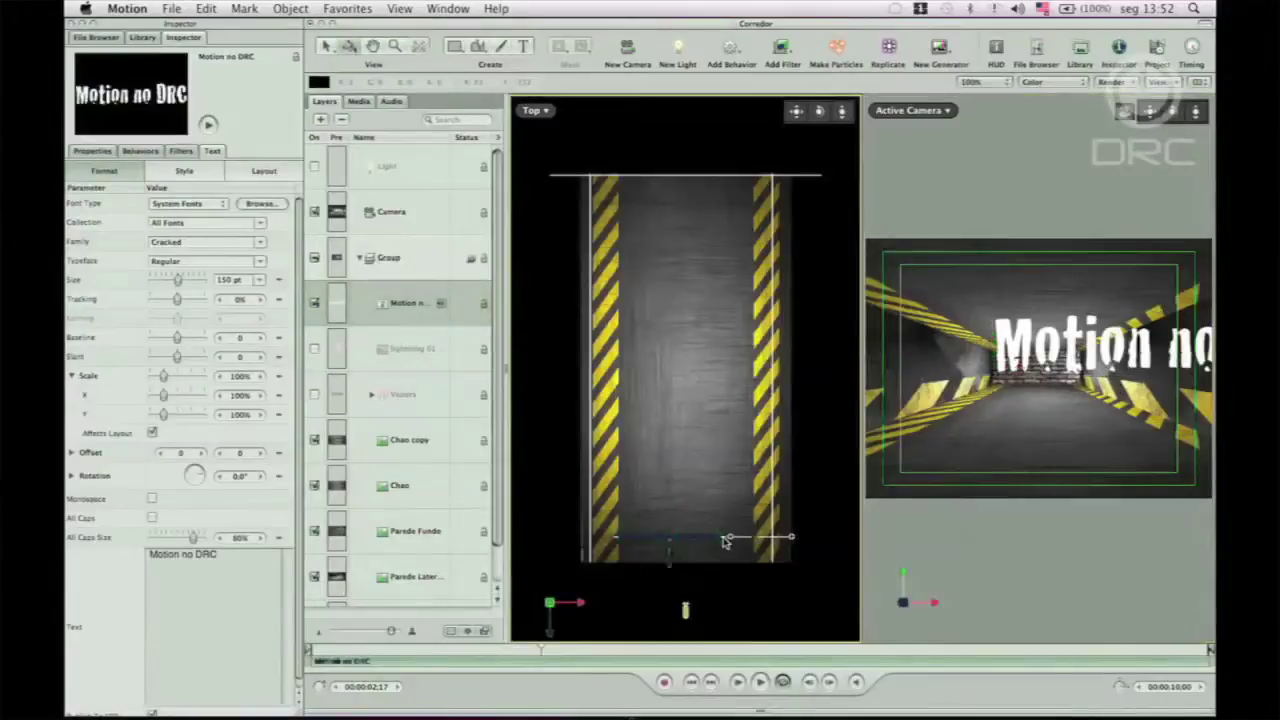
pyautogui.moveTo(668, 565); pyautogui.dragTo(655, 253)
# Step: Rotate the "Motion no DRC" text 10° around Y and animate its position in depth near the back wall
pyautogui.click(93, 151)
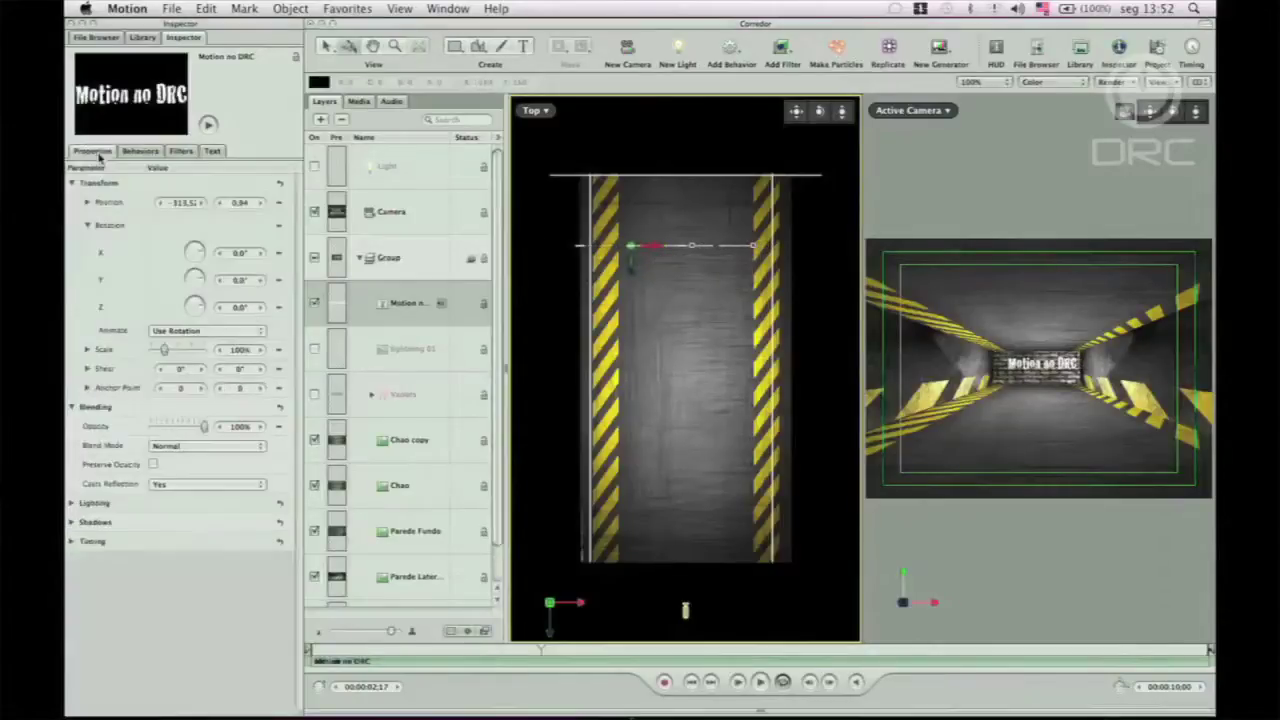
pyautogui.moveTo(239, 280); pyautogui.dragTo(250, 280)
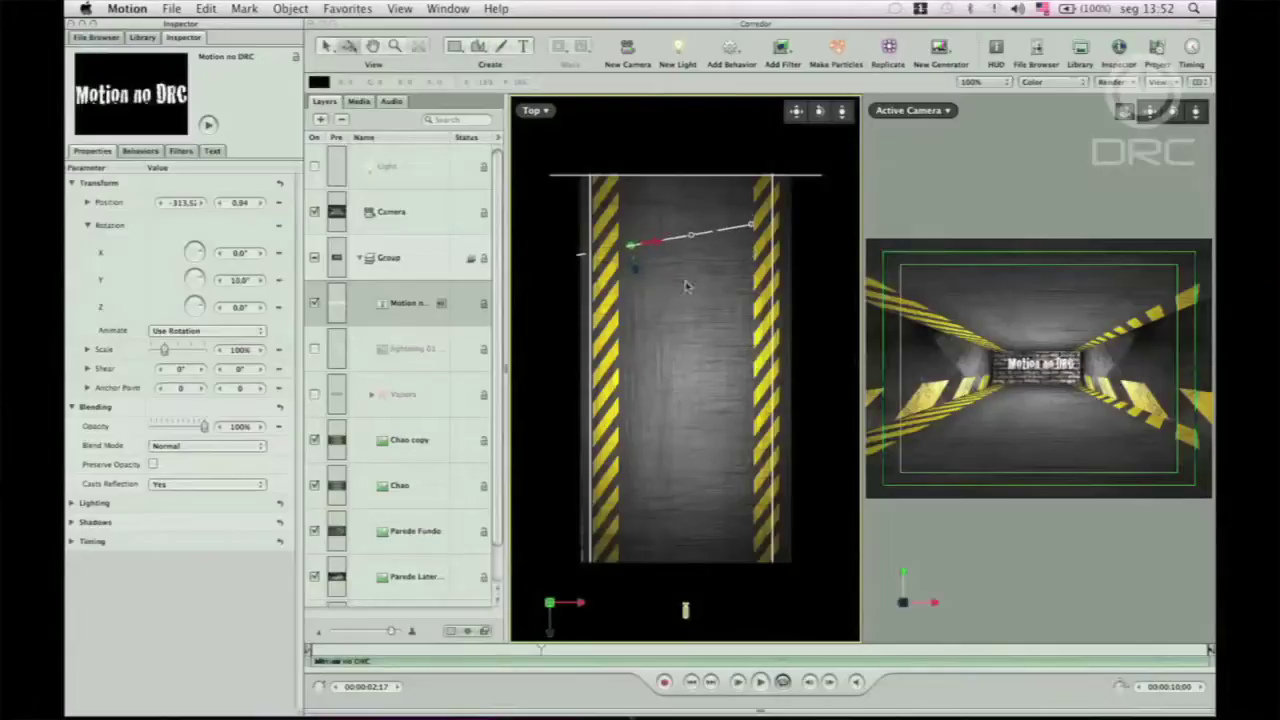
pyautogui.moveTo(637, 271); pyautogui.dragTo(634, 252)
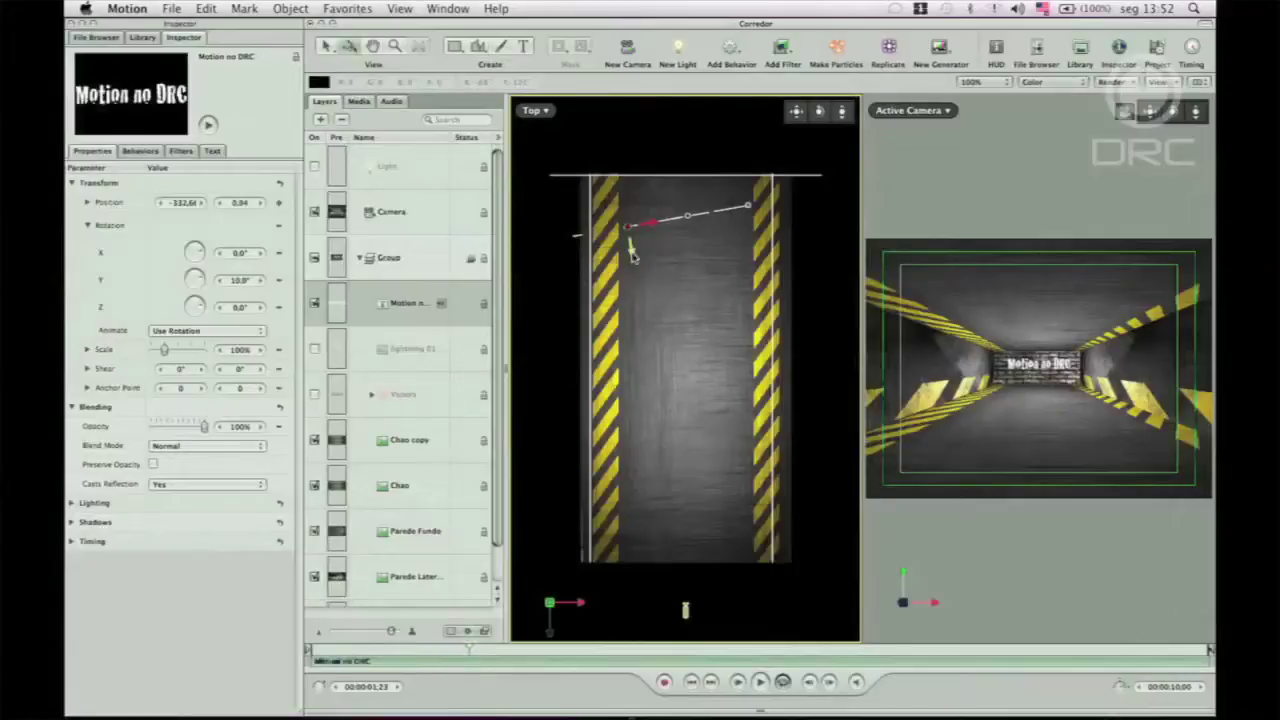
pyautogui.moveTo(626, 261); pyautogui.dragTo(647, 333)
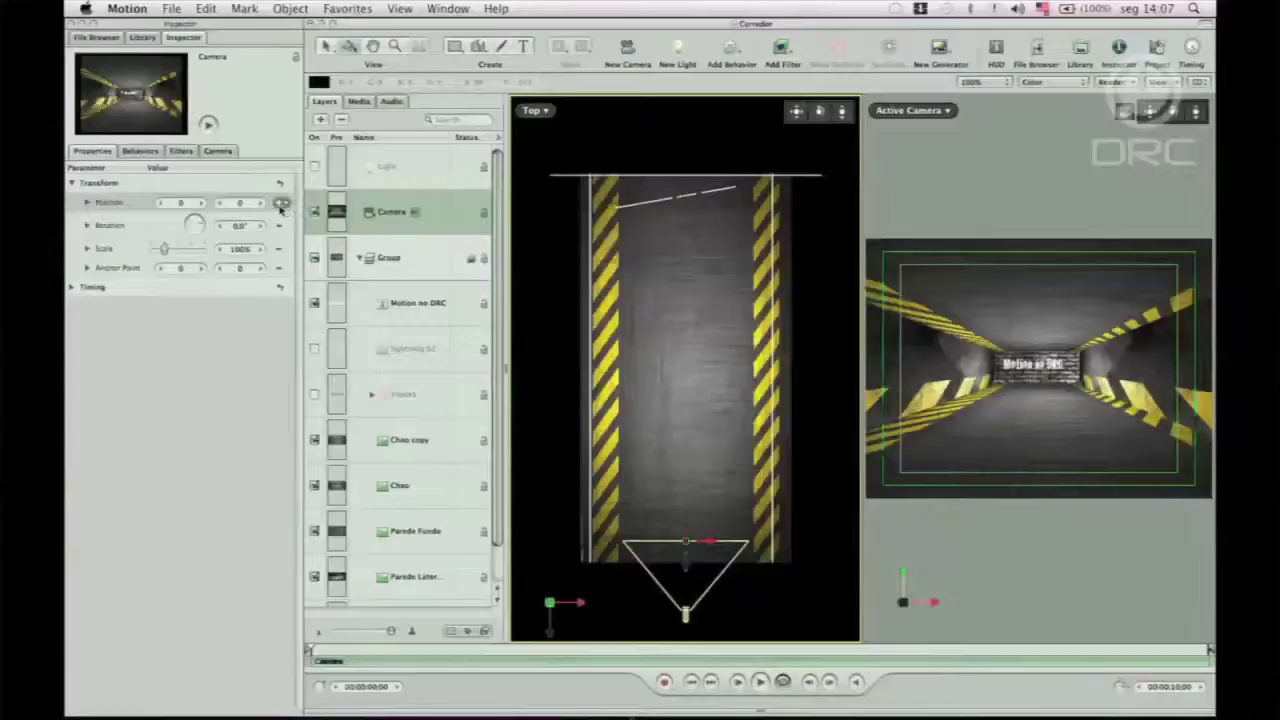
# Step: Animate the camera forward through the corridor toward the text, with its end position at 00:00:08:00
pyautogui.click(1015, 652)
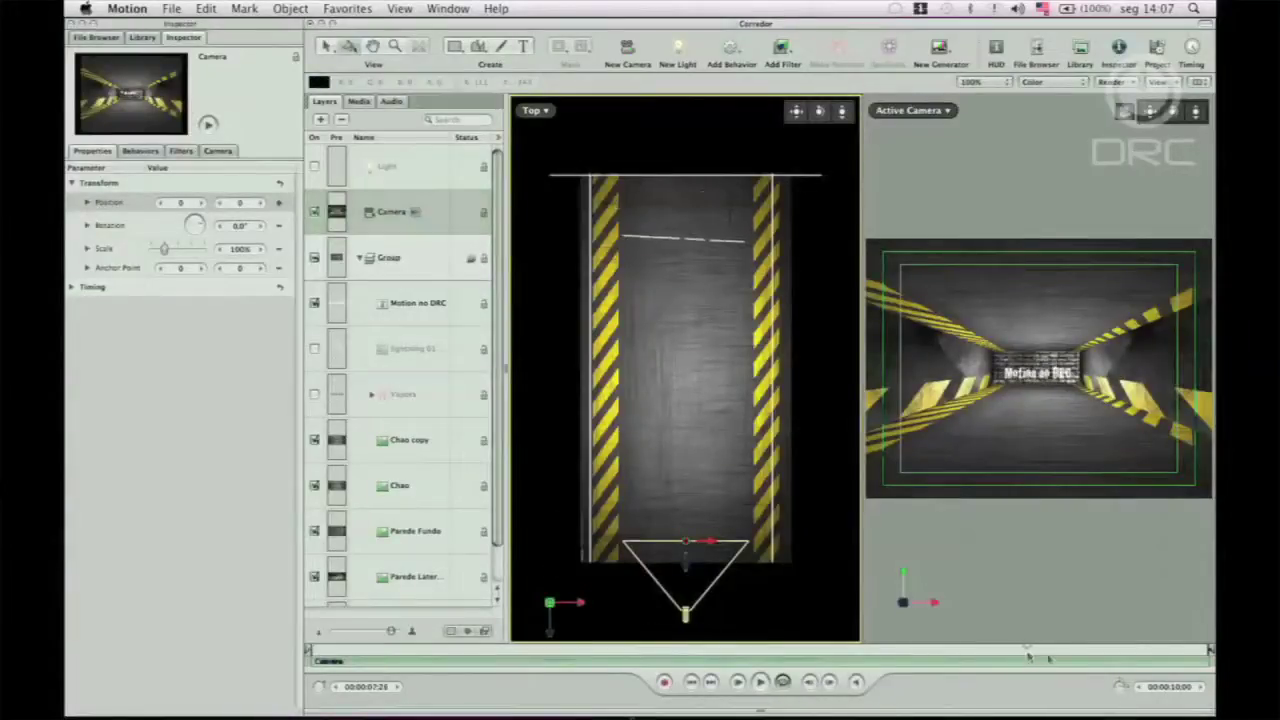
pyautogui.click(1041, 655)
pyautogui.moveTo(683, 558); pyautogui.dragTo(688, 316)
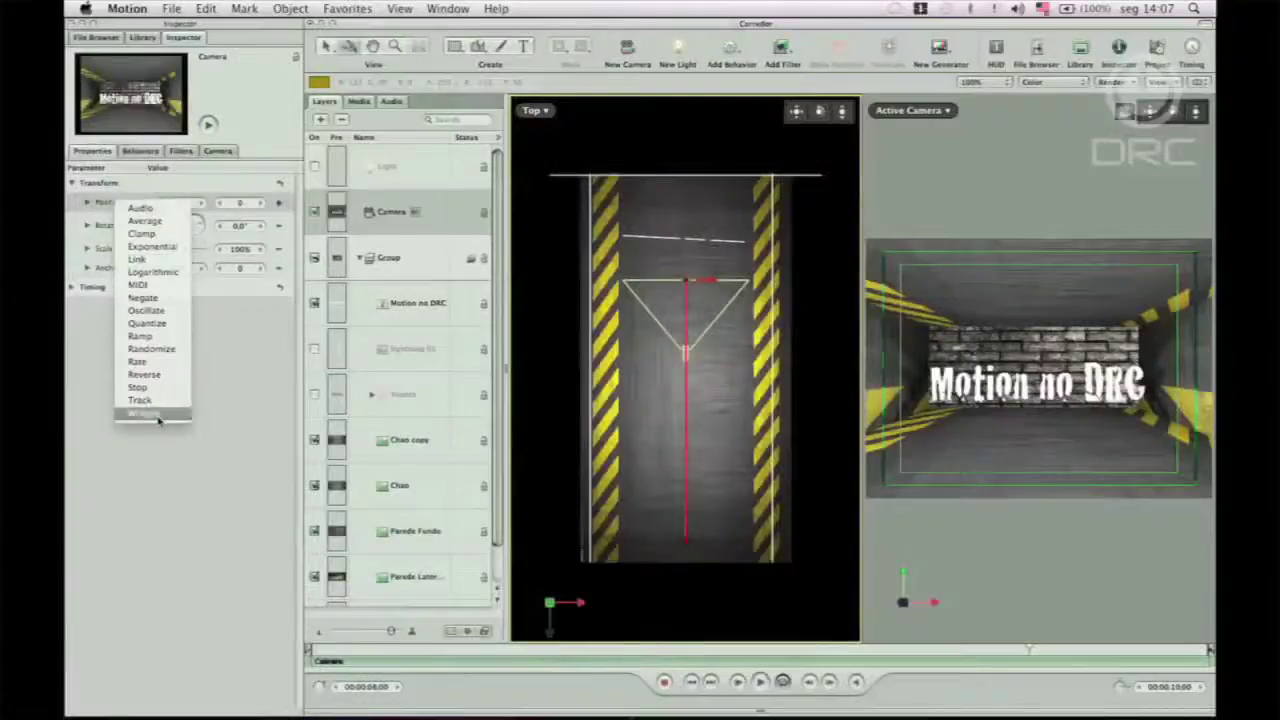
# Step: Apply the Wriggle behavior to the camera's Position, try an Amount of 50 and choose its Apply To position parameter
pyautogui.click(162, 420)
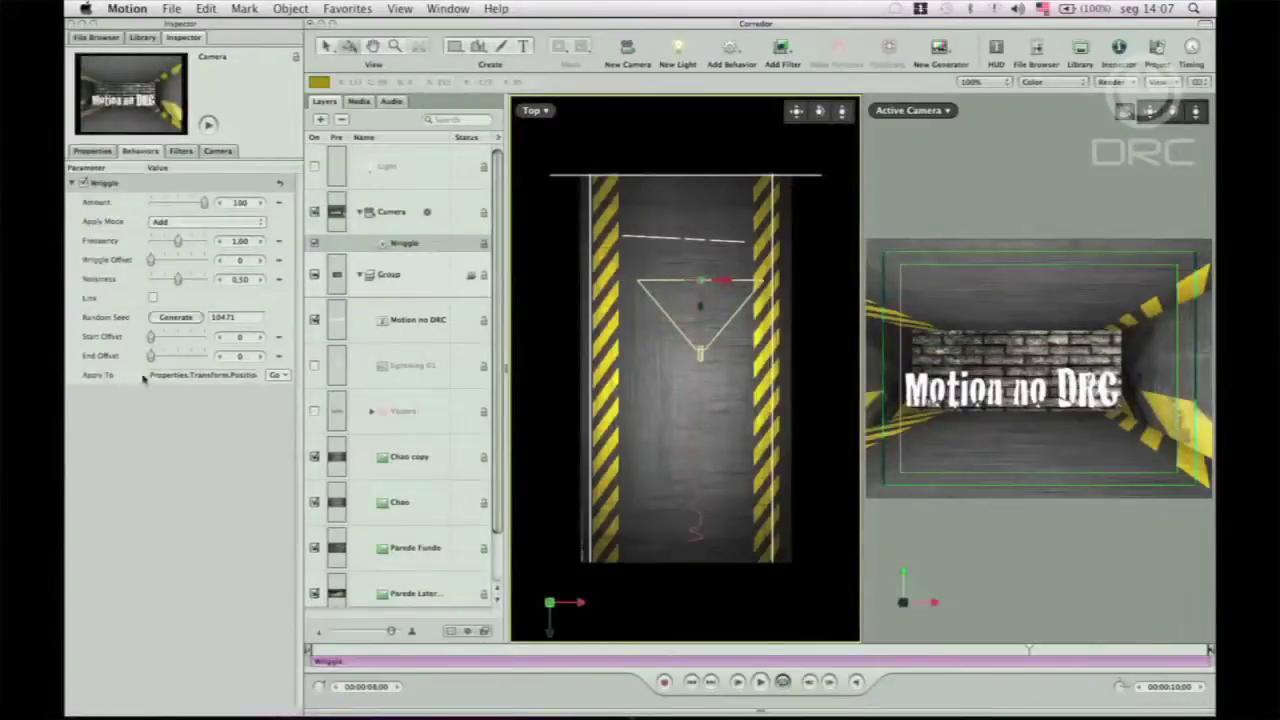
pyautogui.click(237, 204)
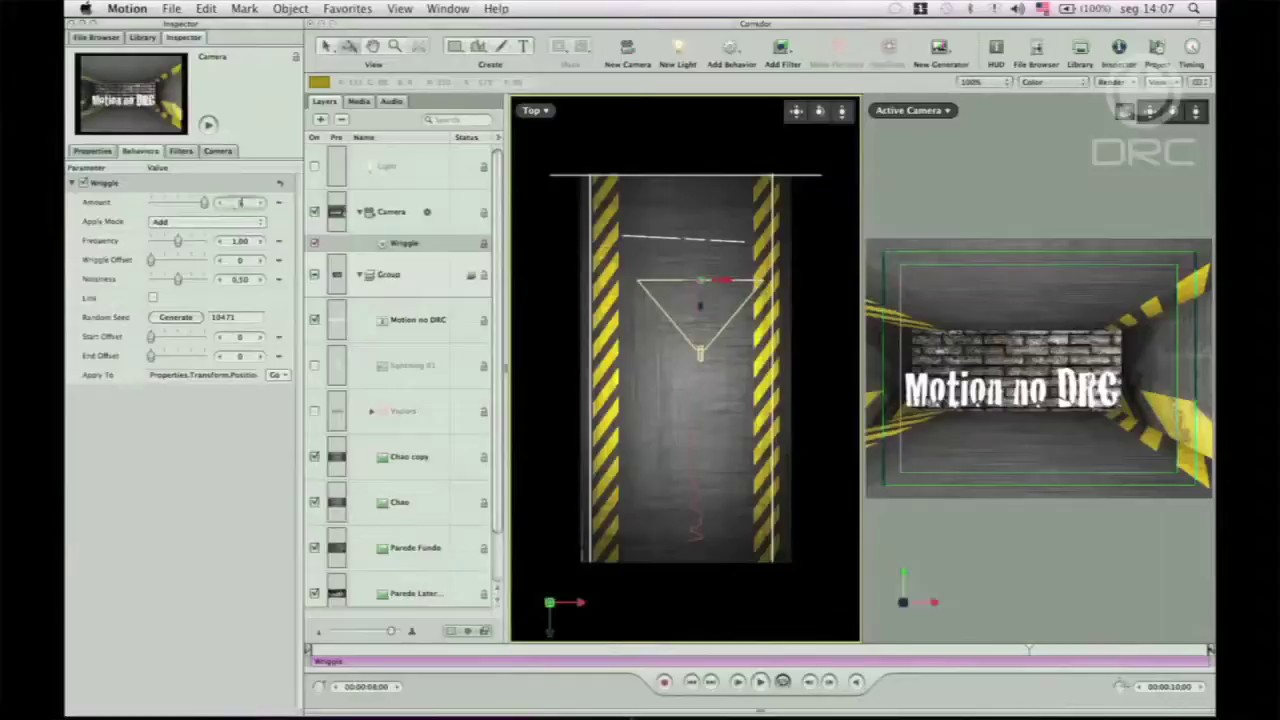
pyautogui.click(276, 375)
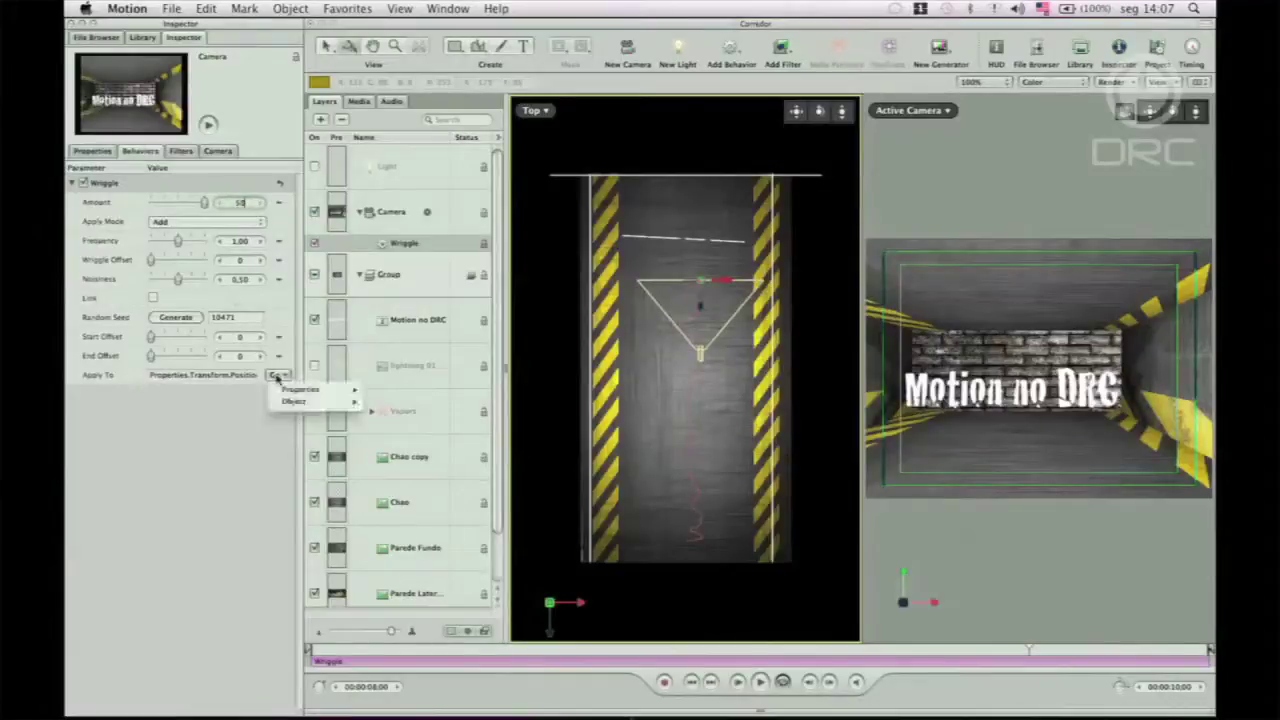
pyautogui.moveTo(288, 390)
pyautogui.moveTo(395, 390)
pyautogui.moveTo(556, 392)
pyautogui.click(590, 402)
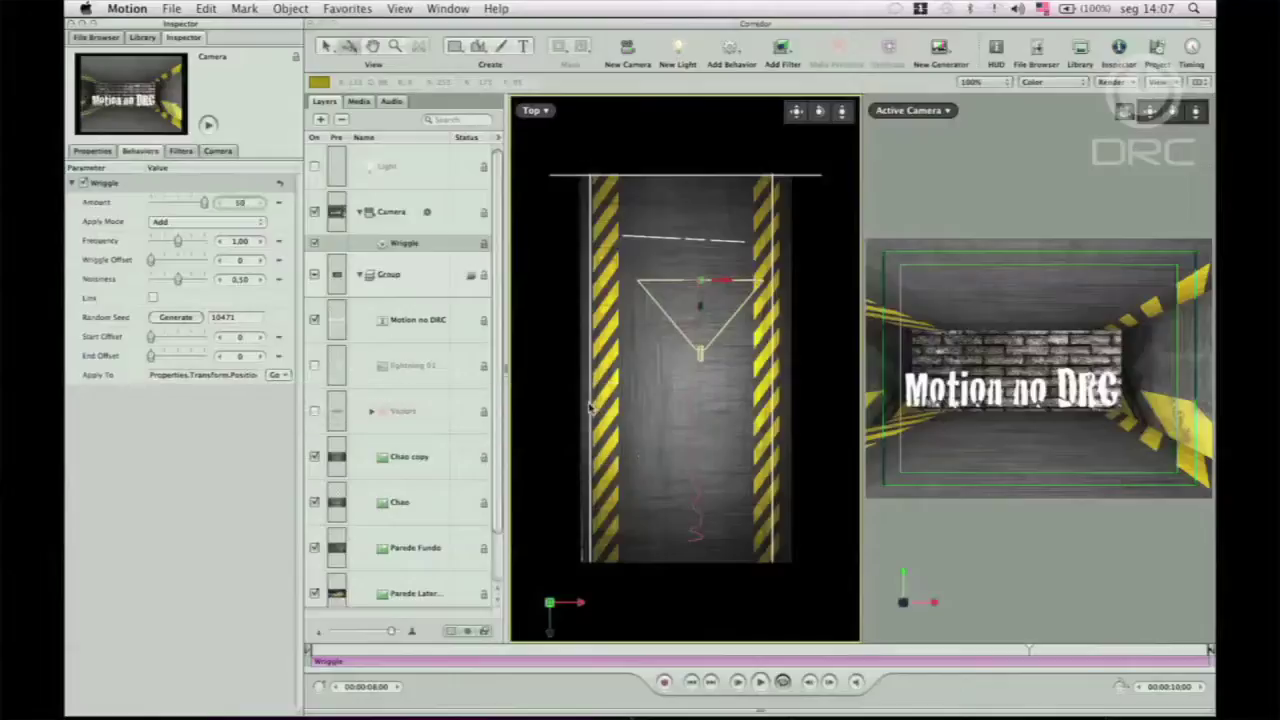
# Step: Select the camera and turn on Depth of Field rendering
pyautogui.click(388, 213)
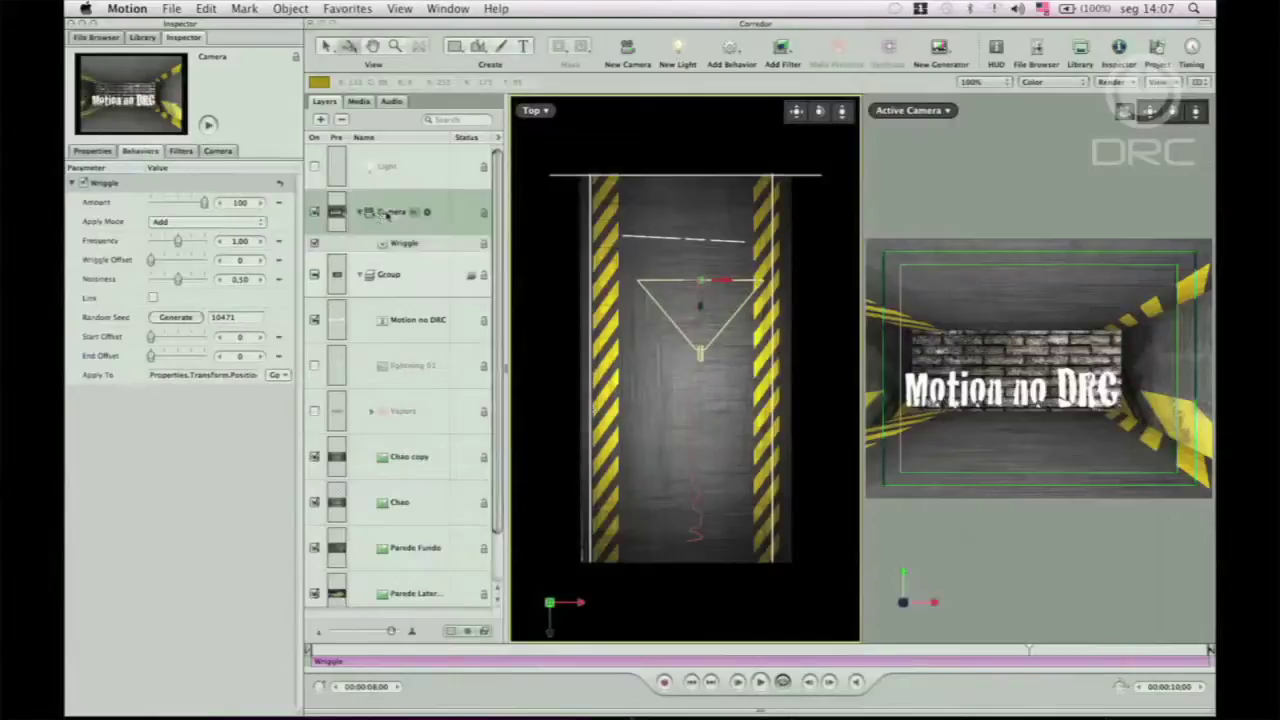
pyautogui.click(1115, 82)
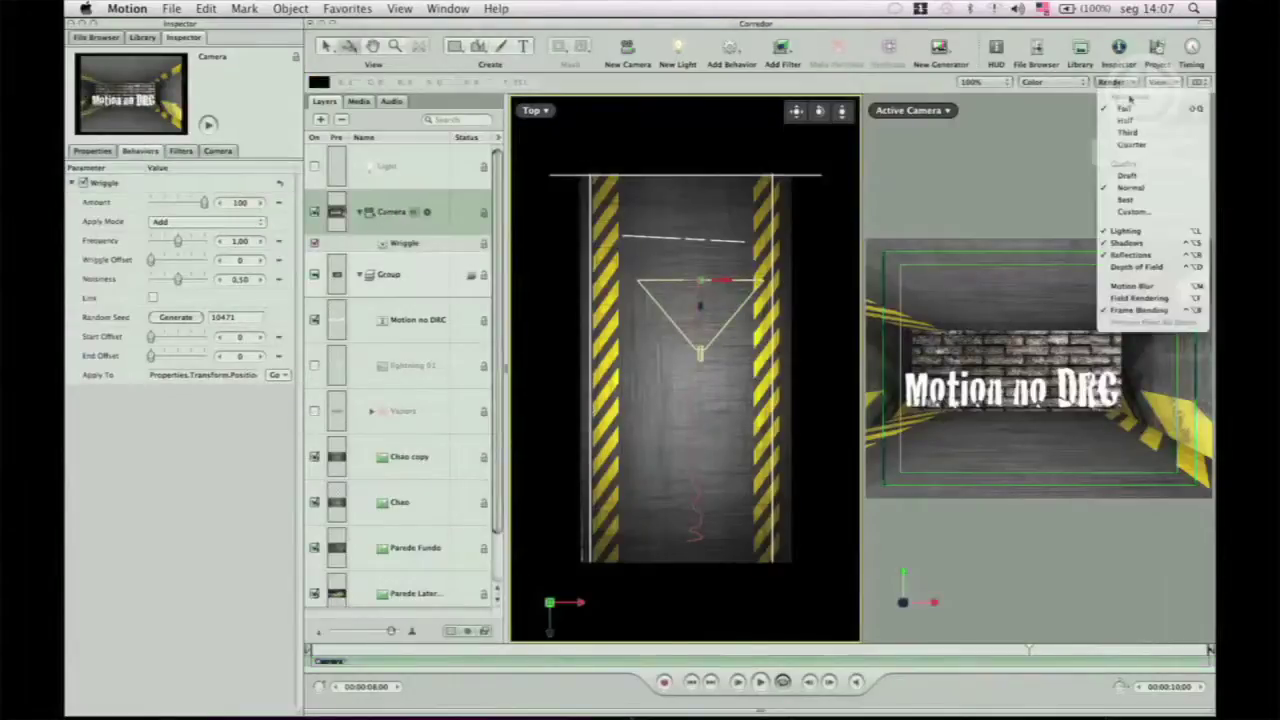
pyautogui.click(1136, 268)
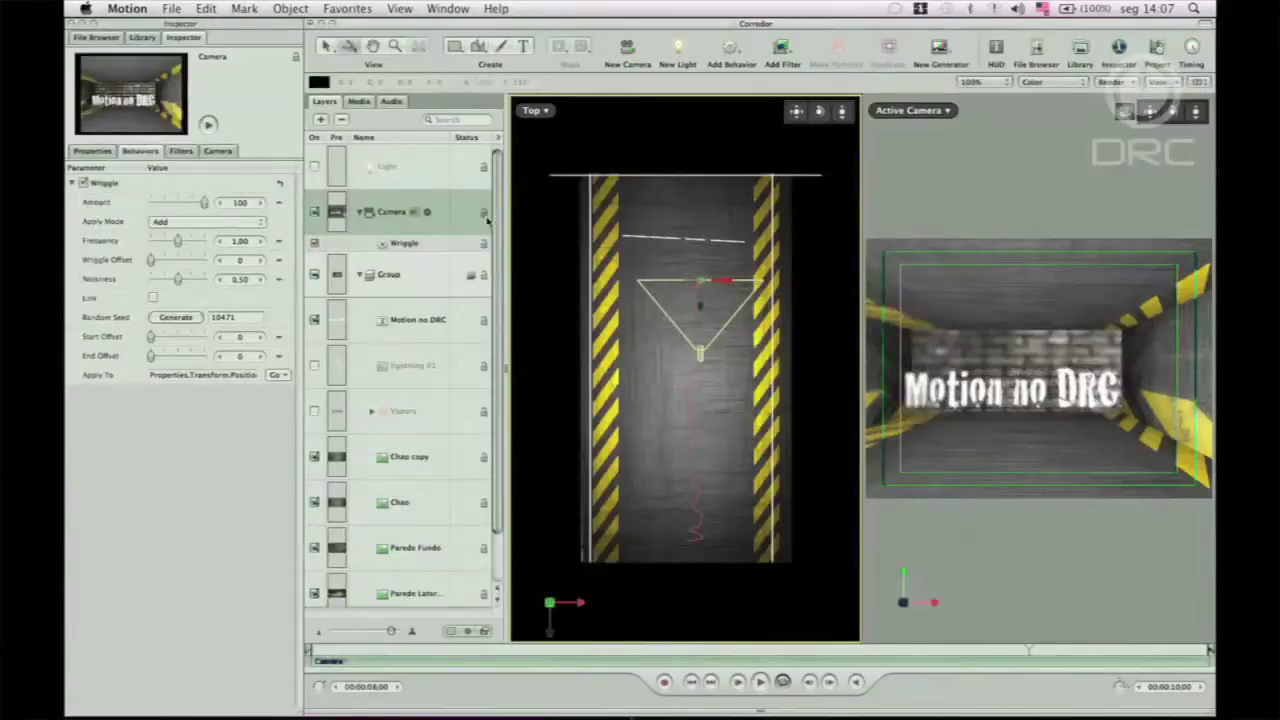
# Step: Set the camera's Depth of Field Focus Offset to 215 so the focus plane meets the text
pyautogui.click(218, 151)
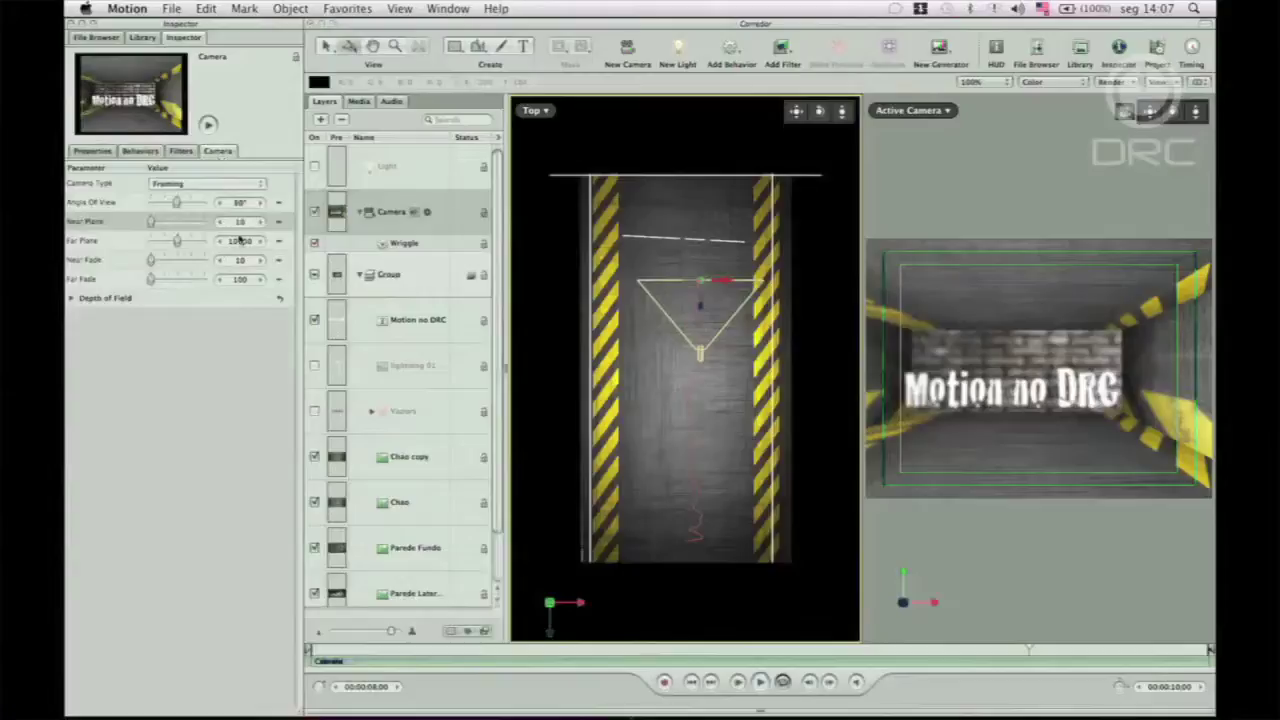
pyautogui.click(72, 298)
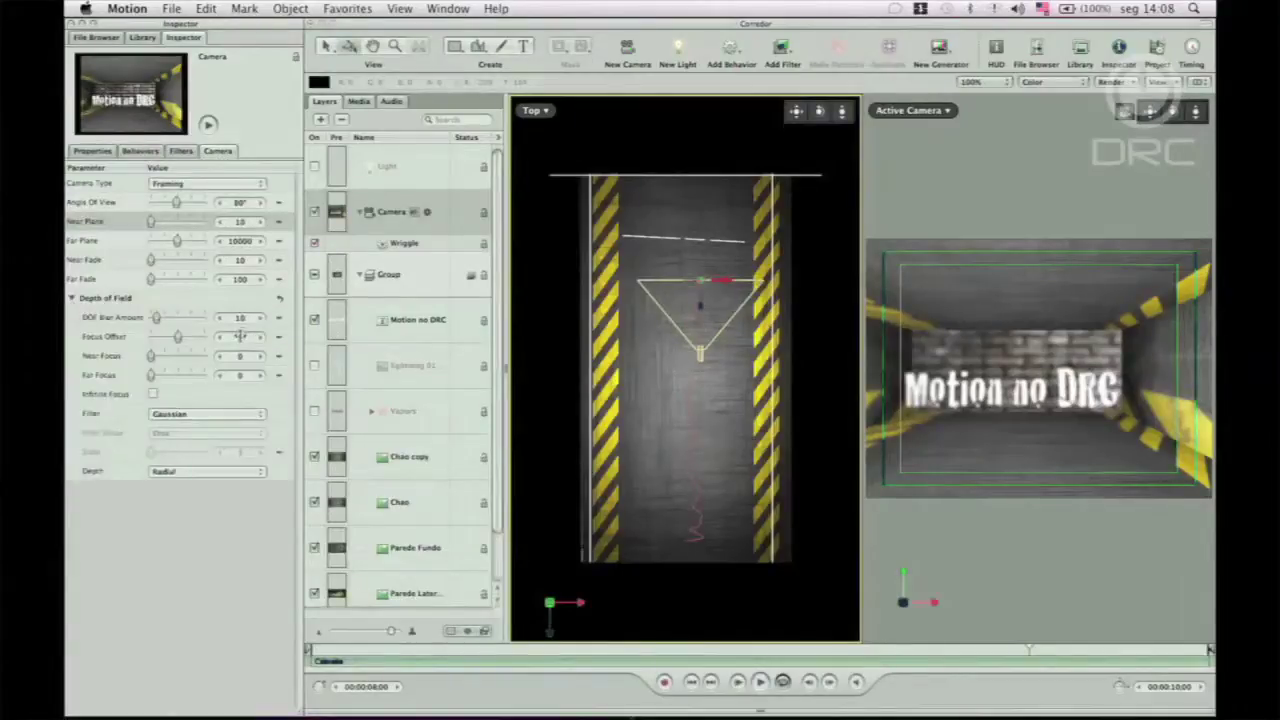
pyautogui.moveTo(240, 337); pyautogui.dragTo(411, 326)
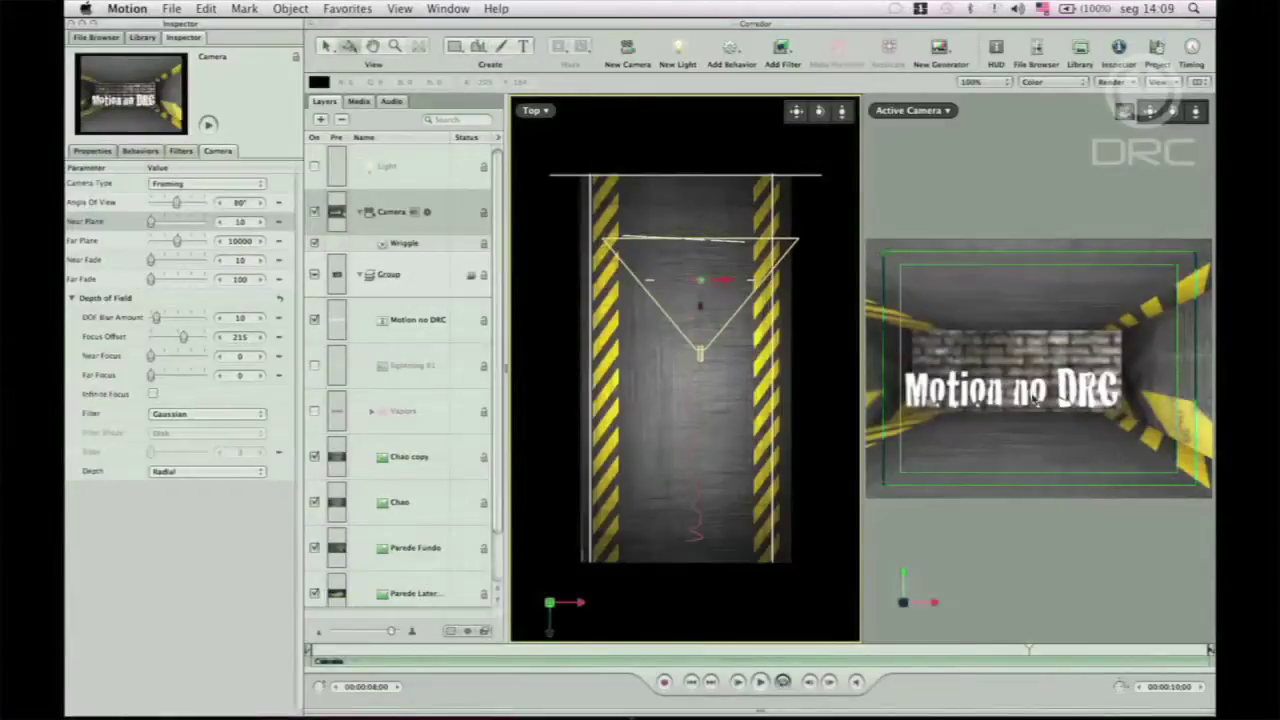